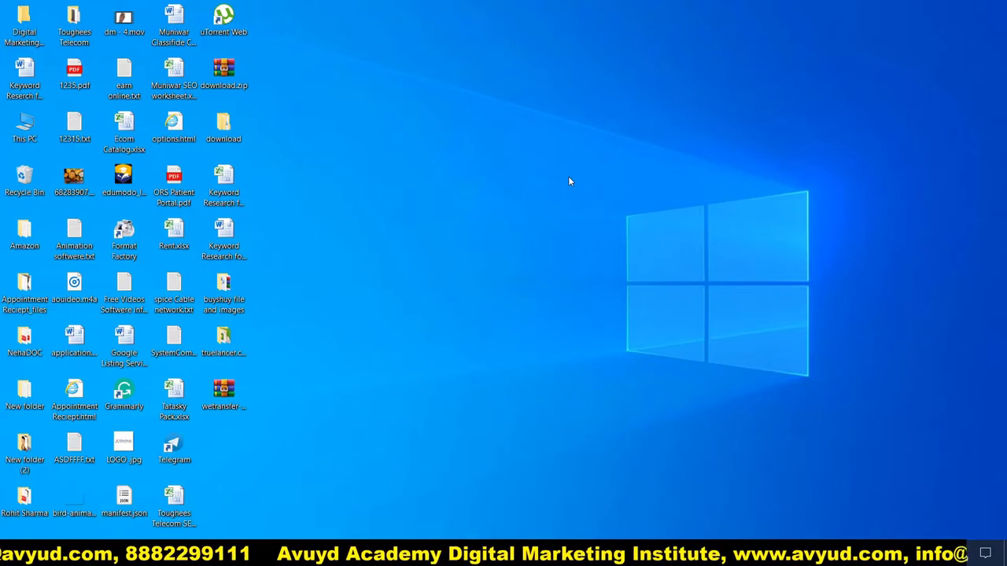
Bring up a Chrome window with a new tab beside the Temp Mail tab
{"action": "key", "text": "alt+Tab"}
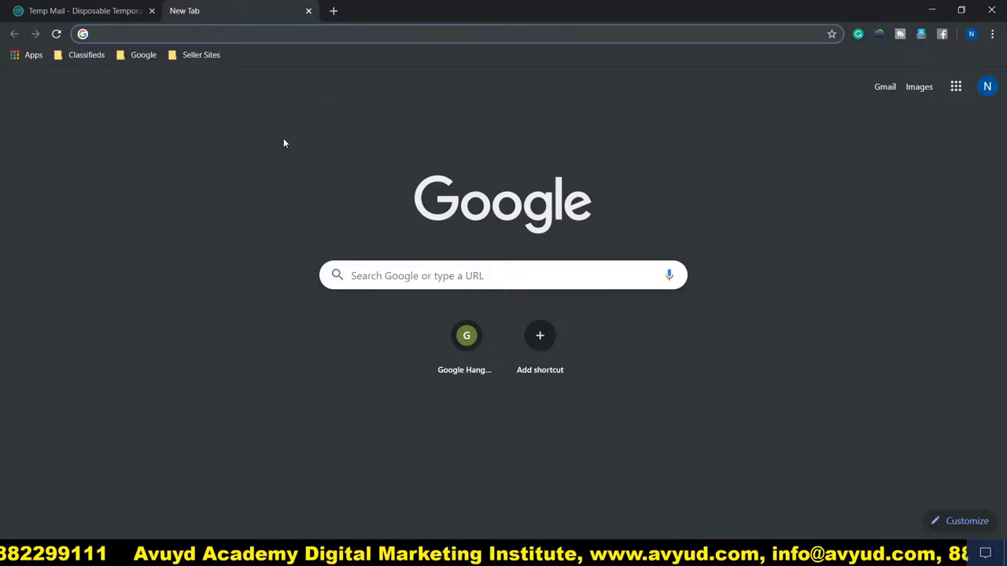
Load toogit.com in the new tab and skim the top of the home page
{"action": "left_click", "coordinate": [262, 151]}
{"action": "left_click", "coordinate": [269, 33]}
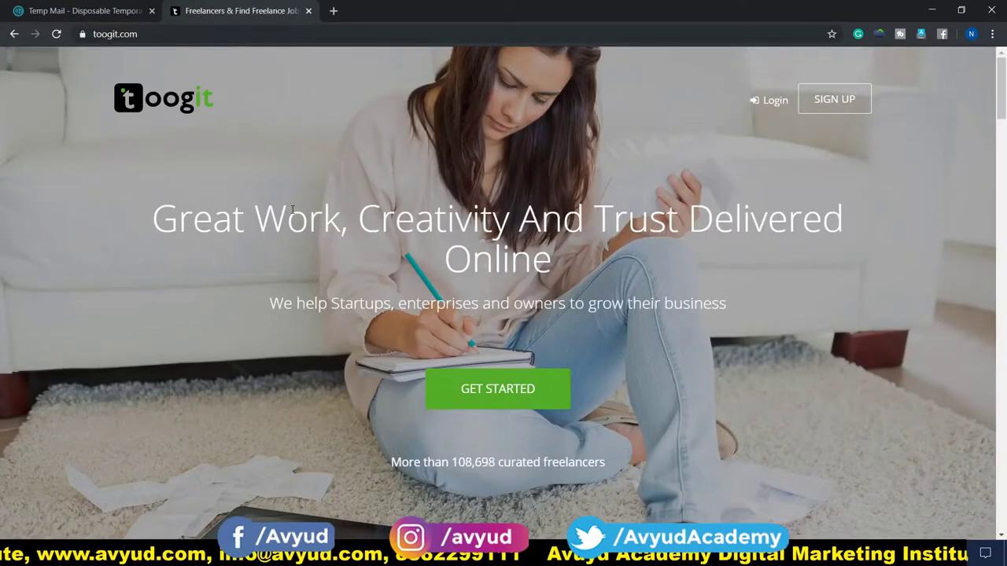
{"action": "scroll", "coordinate": [354, 161], "scroll_direction": "down", "scroll_amount": 5}
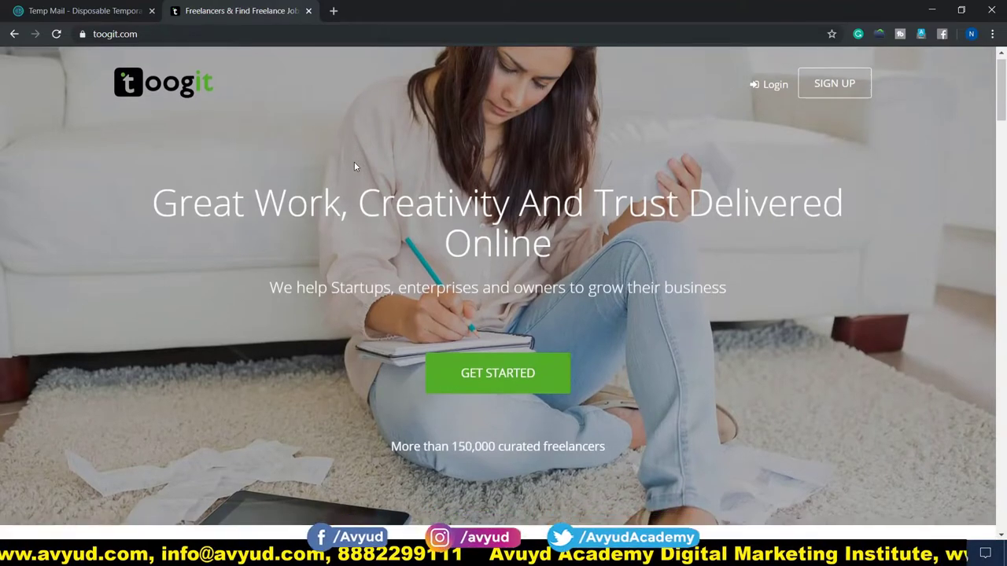
{"action": "scroll", "coordinate": [344, 198], "scroll_direction": "down", "scroll_amount": 2}
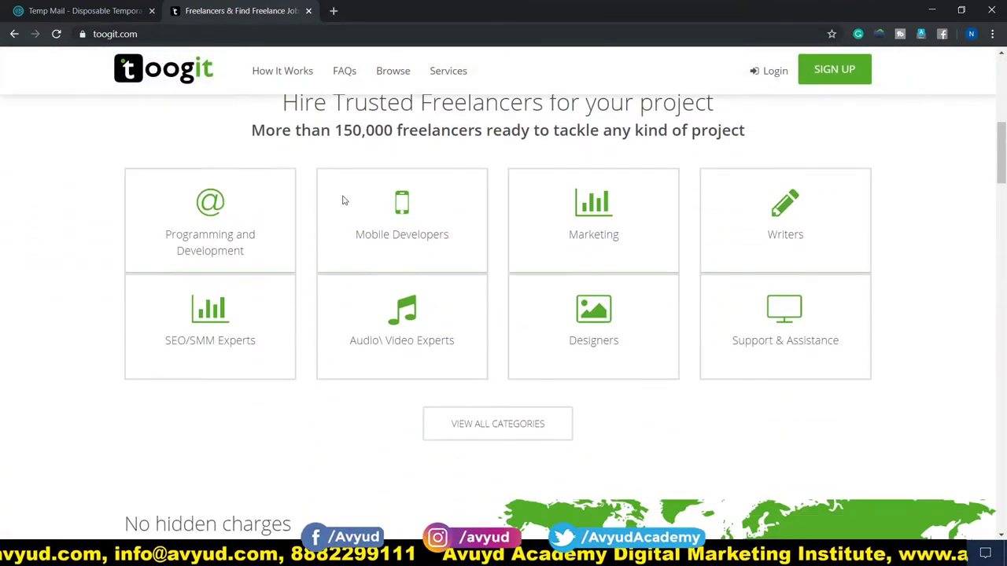
{"action": "scroll", "coordinate": [35, 171], "scroll_direction": "up", "scroll_amount": 1}
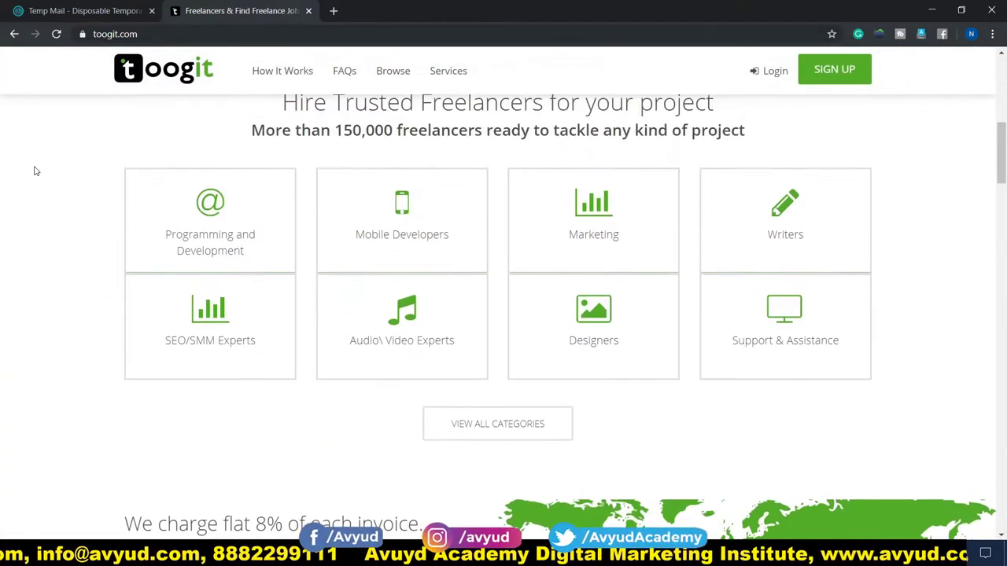
{"action": "scroll", "coordinate": [35, 171], "scroll_direction": "up", "scroll_amount": 1}
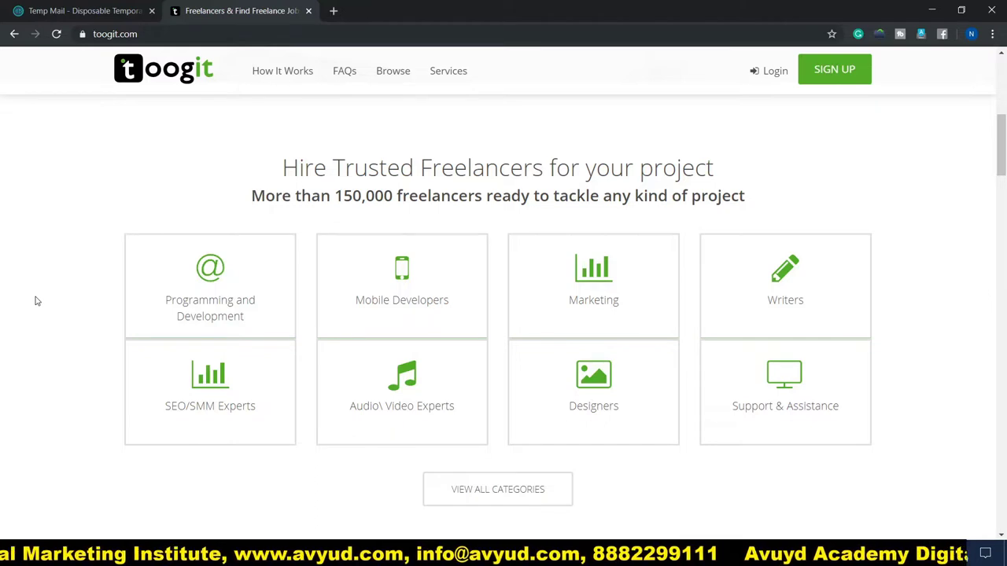
Scroll through the home page sections and return to the Hire Trusted Freelancers categories
{"action": "scroll", "coordinate": [35, 300], "scroll_direction": "down", "scroll_amount": 1}
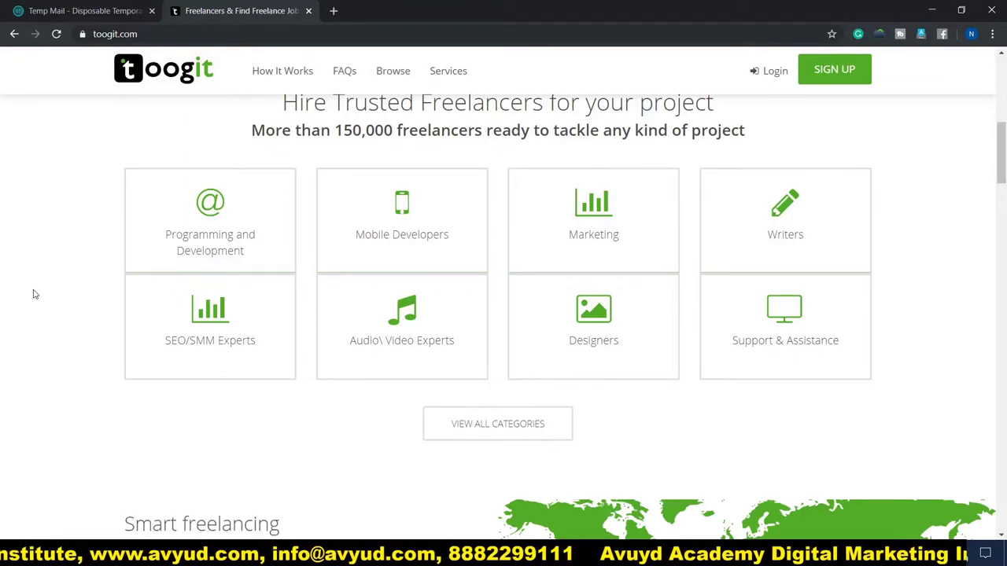
{"action": "scroll", "coordinate": [34, 294], "scroll_direction": "down", "scroll_amount": 5}
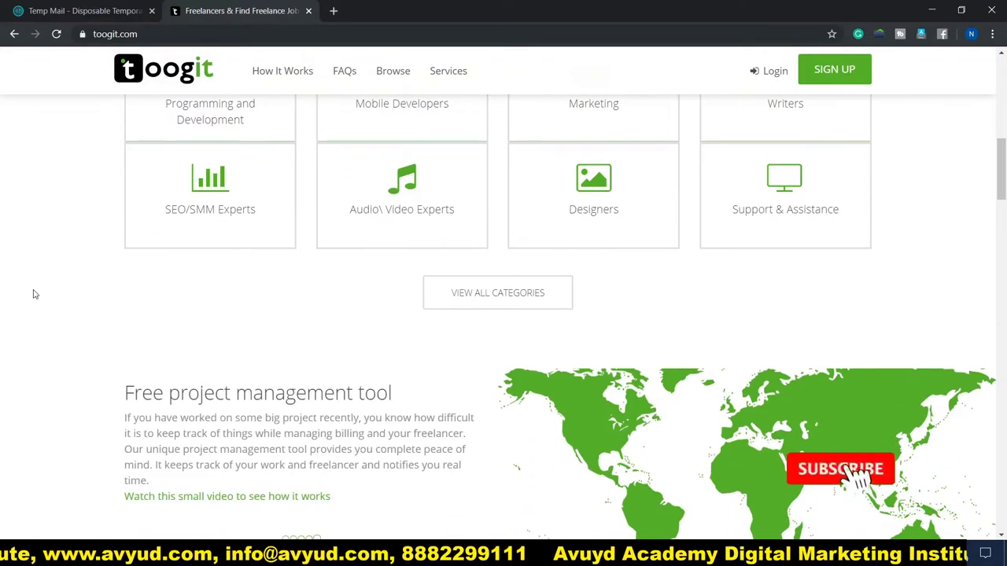
{"action": "scroll", "coordinate": [34, 294], "scroll_direction": "down", "scroll_amount": 6}
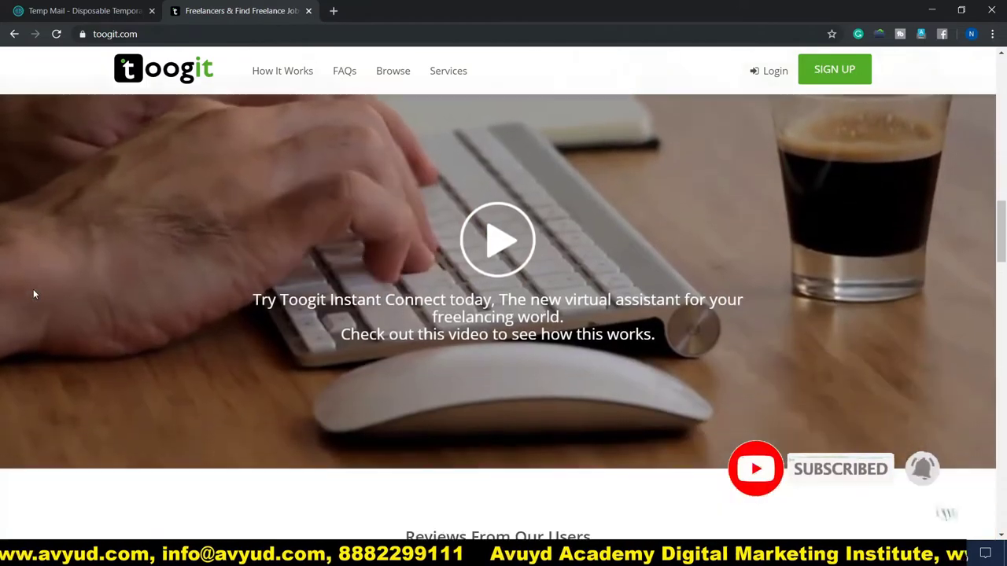
{"action": "scroll", "coordinate": [34, 294], "scroll_direction": "down", "scroll_amount": 4}
{"action": "scroll", "coordinate": [34, 294], "scroll_direction": "up", "scroll_amount": 1}
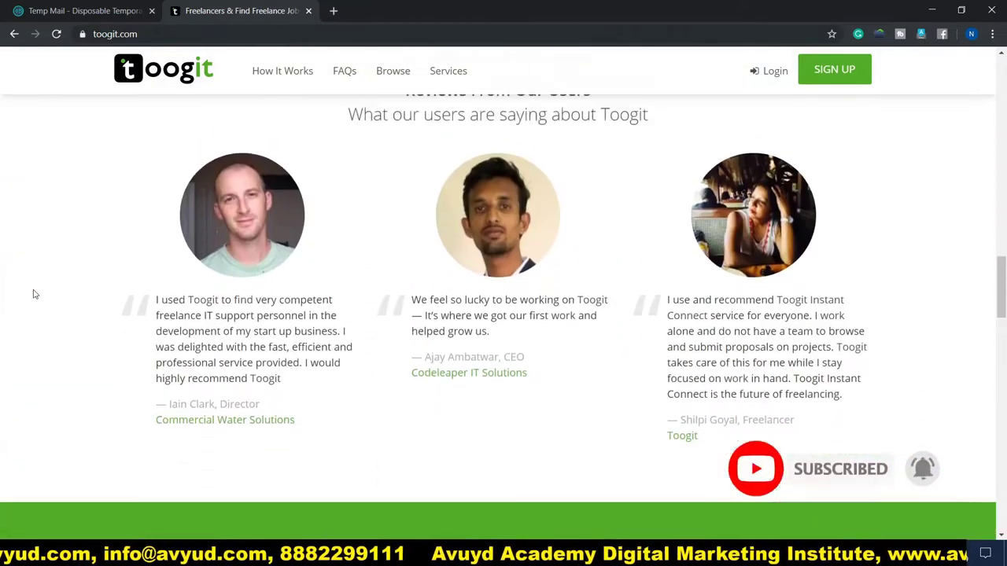
{"action": "scroll", "coordinate": [123, 259], "scroll_direction": "down", "scroll_amount": 8}
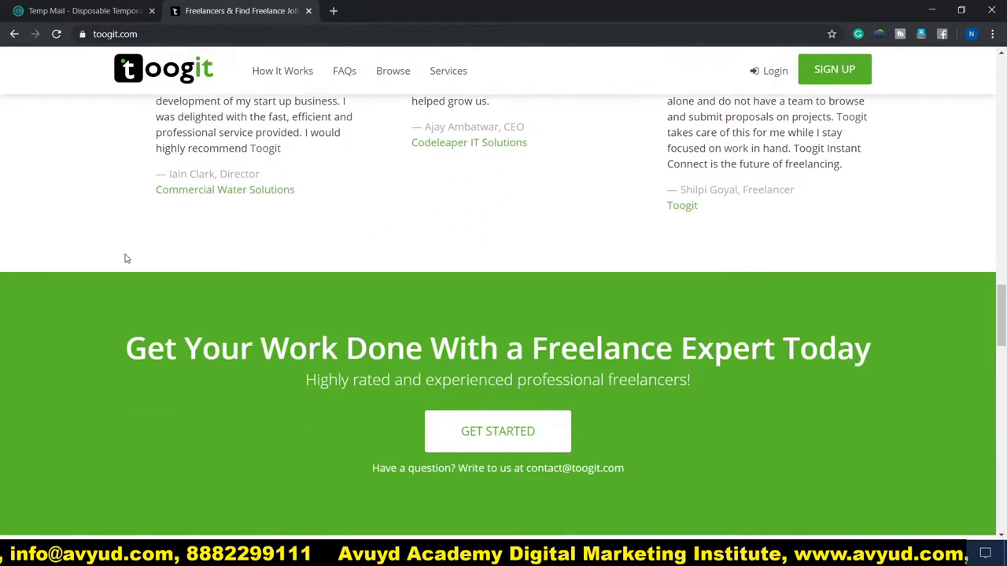
{"action": "scroll", "coordinate": [126, 258], "scroll_direction": "down", "scroll_amount": 7}
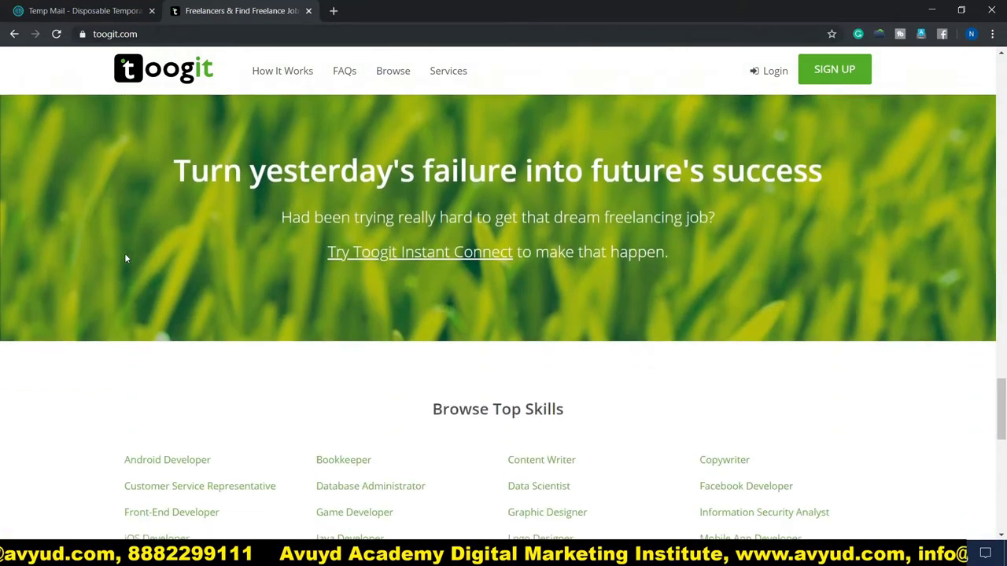
{"action": "scroll", "coordinate": [126, 259], "scroll_direction": "down", "scroll_amount": 2}
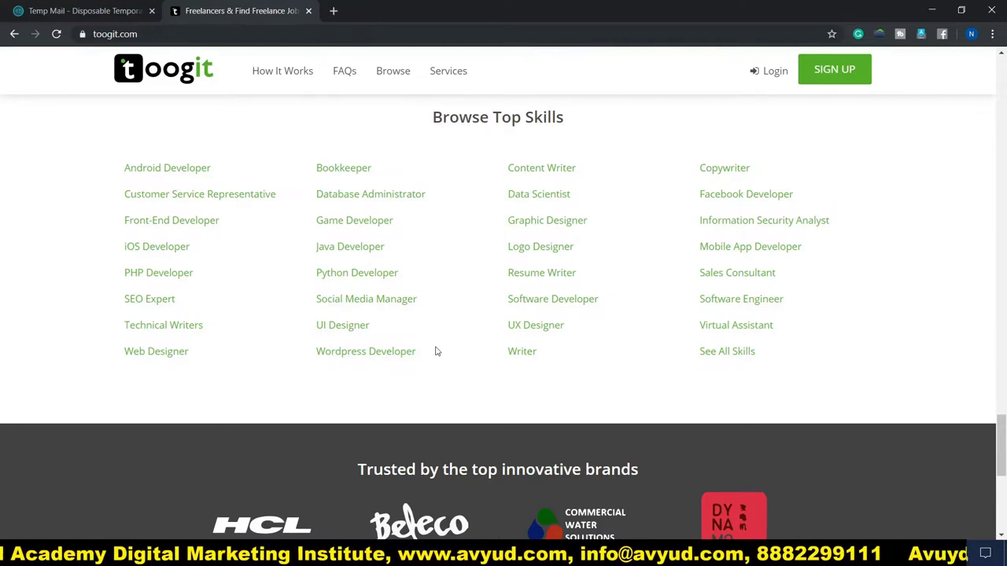
{"action": "scroll", "coordinate": [893, 295], "scroll_direction": "up", "scroll_amount": 1}
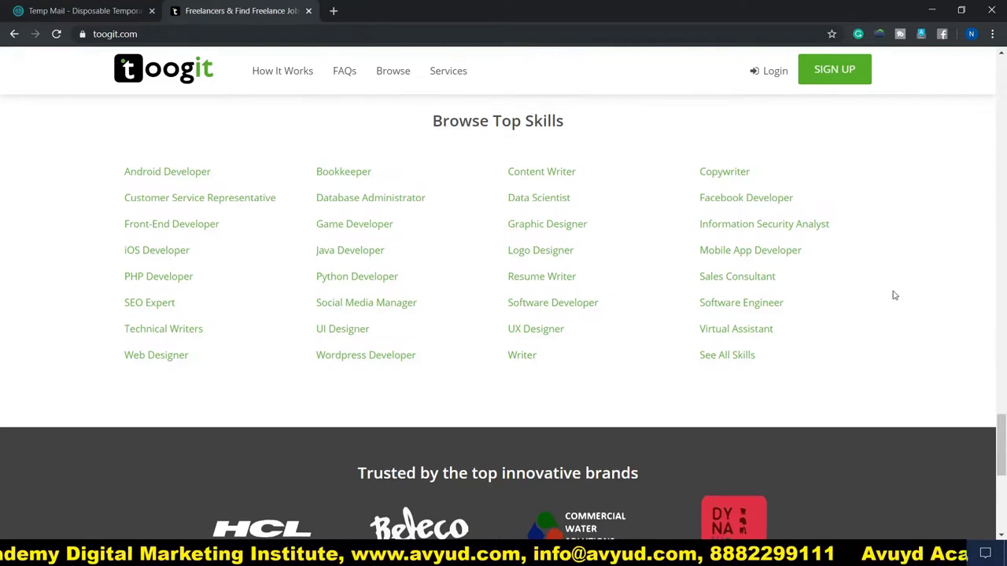
{"action": "scroll", "coordinate": [894, 295], "scroll_direction": "up", "scroll_amount": 15}
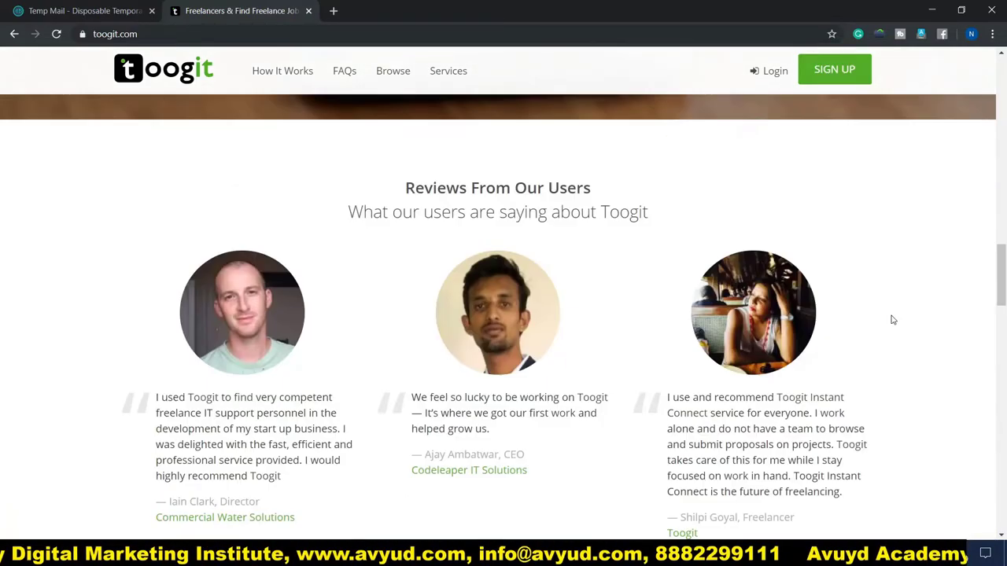
{"action": "scroll", "coordinate": [893, 319], "scroll_direction": "up", "scroll_amount": 10}
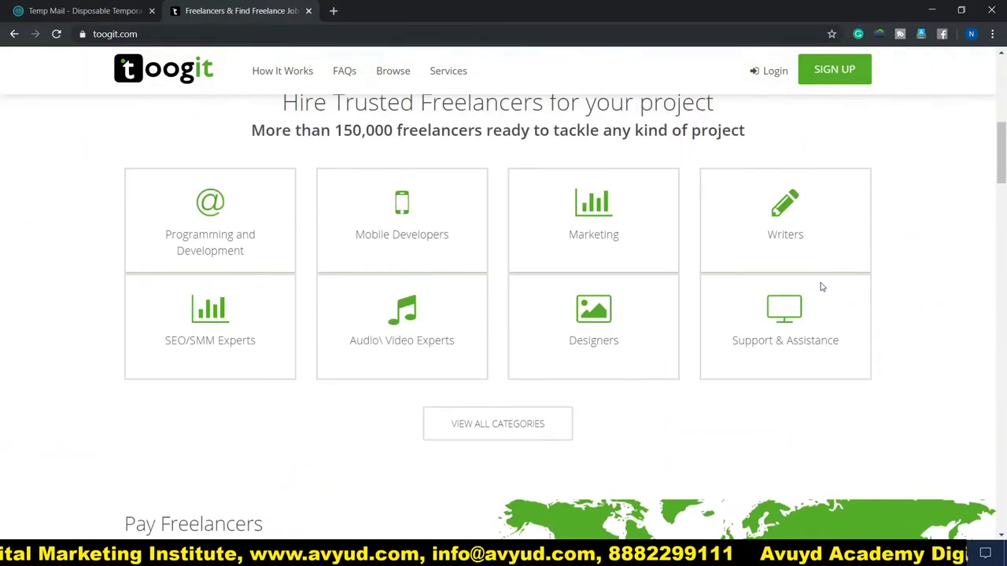
{"action": "scroll", "coordinate": [822, 287], "scroll_direction": "up", "scroll_amount": 1}
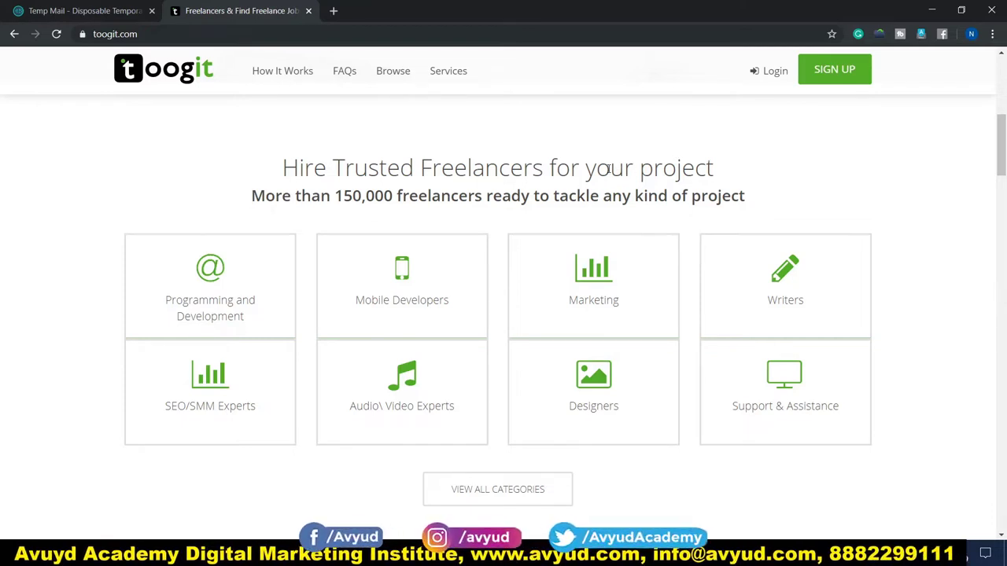
Go to the Toogit signup page with its email signup form
{"action": "left_click", "coordinate": [842, 72]}
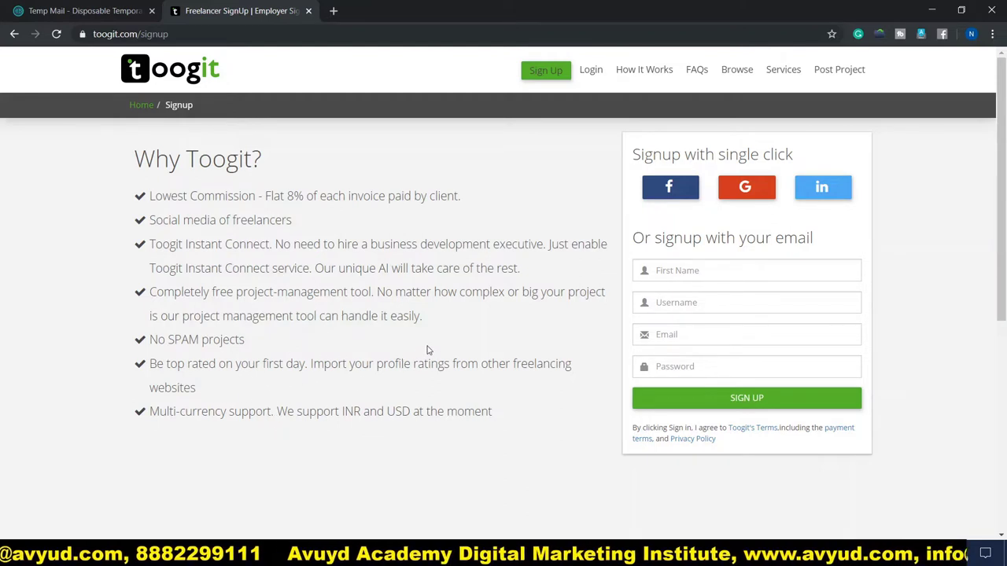
Enter the full name, a username and the account password in the email form, then submit the sign-up
{"action": "left_click", "coordinate": [704, 270]}
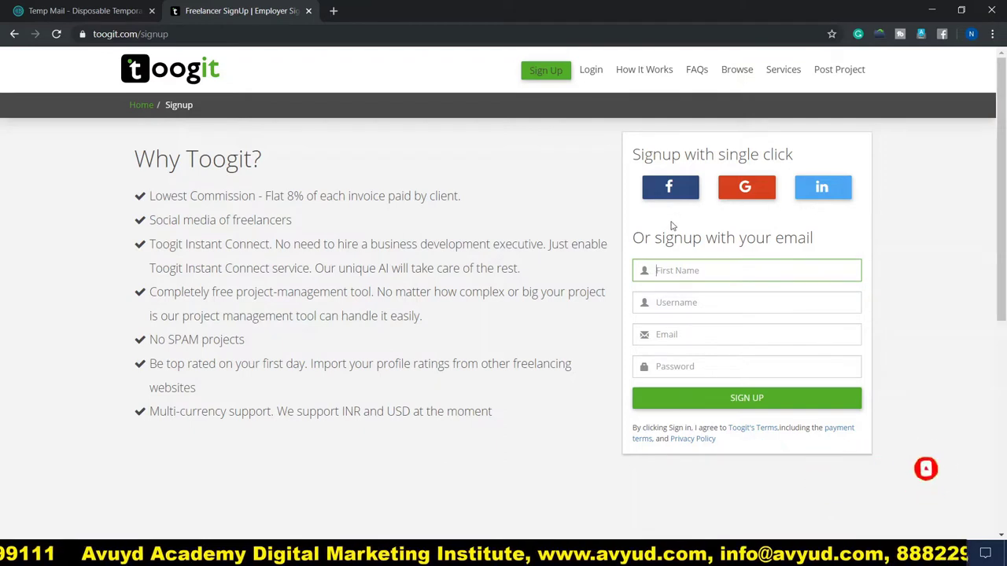
{"action": "scroll", "coordinate": [655, 232], "scroll_direction": "down", "scroll_amount": 1}
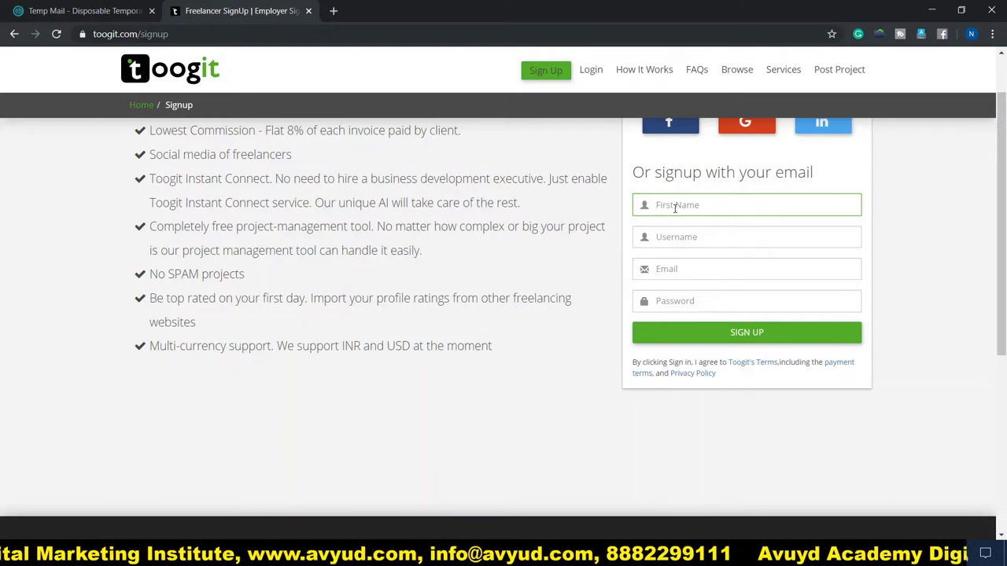
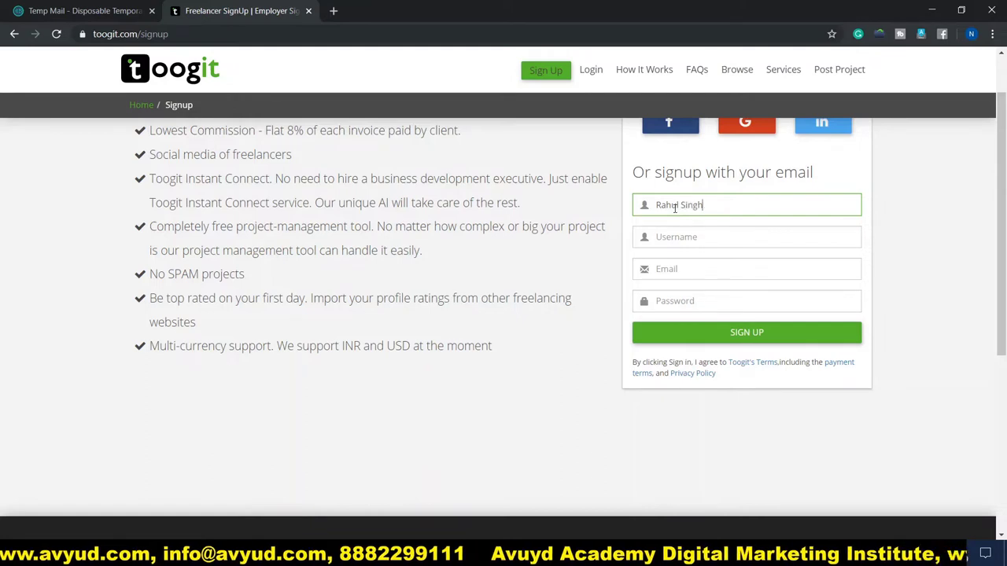
{"action": "left_click", "coordinate": [663, 235]}
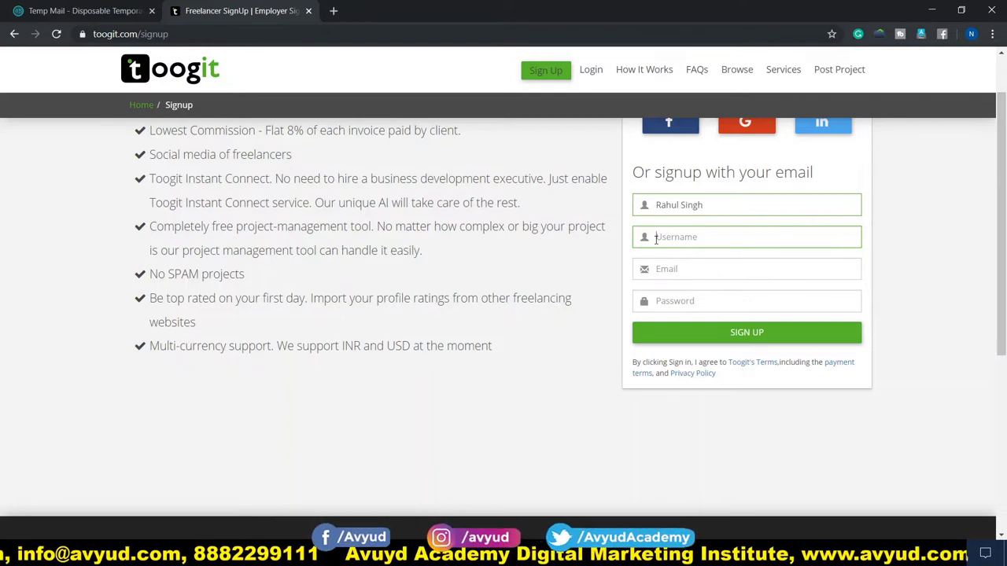
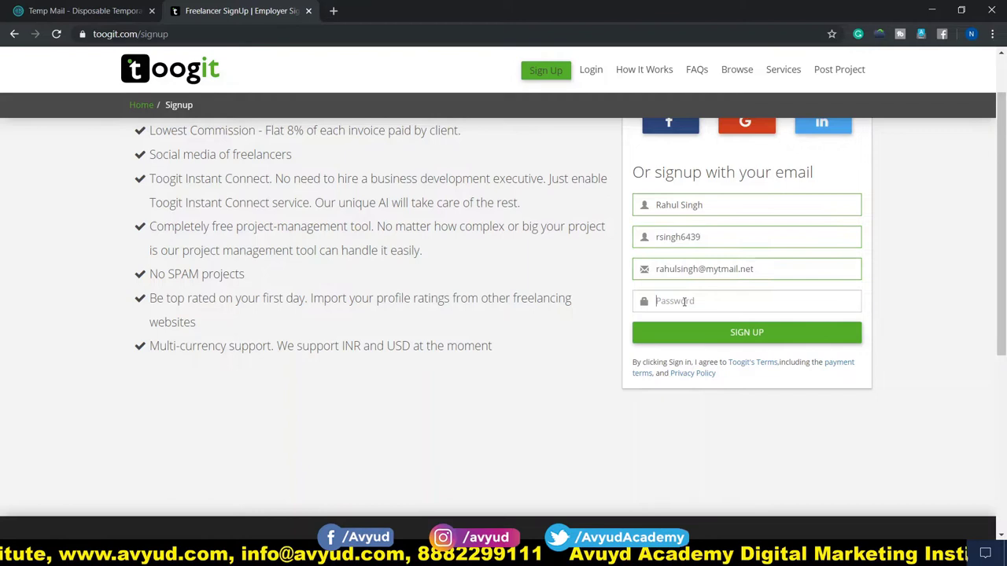
{"action": "left_click", "coordinate": [684, 302]}
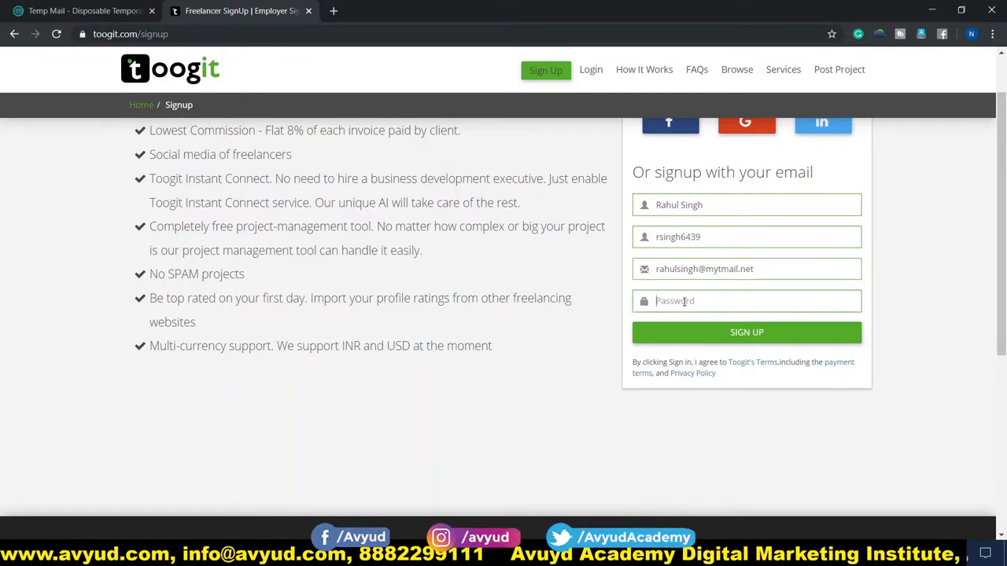
{"action": "type", "text": "•••••"}
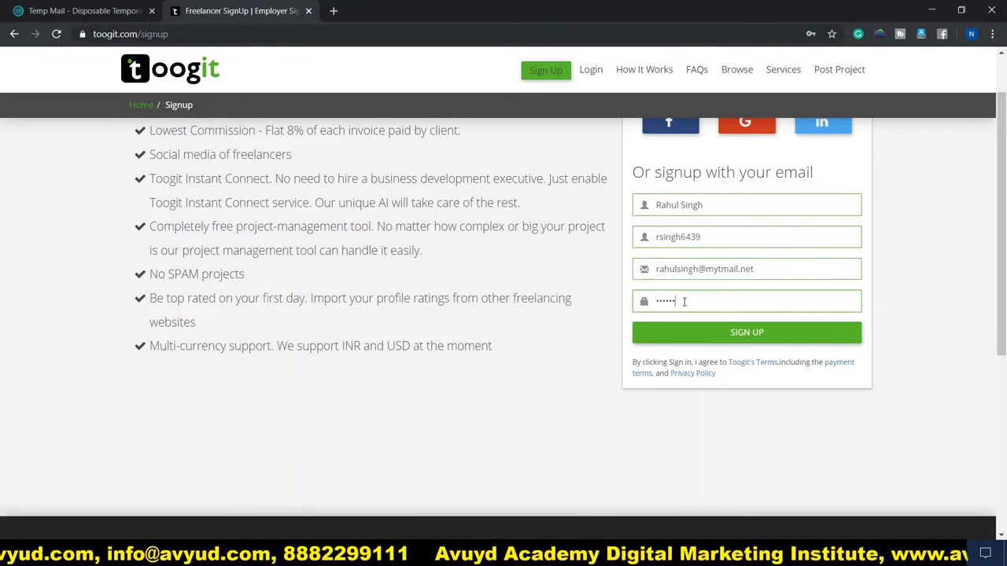
{"action": "type", "text": "•••••"}
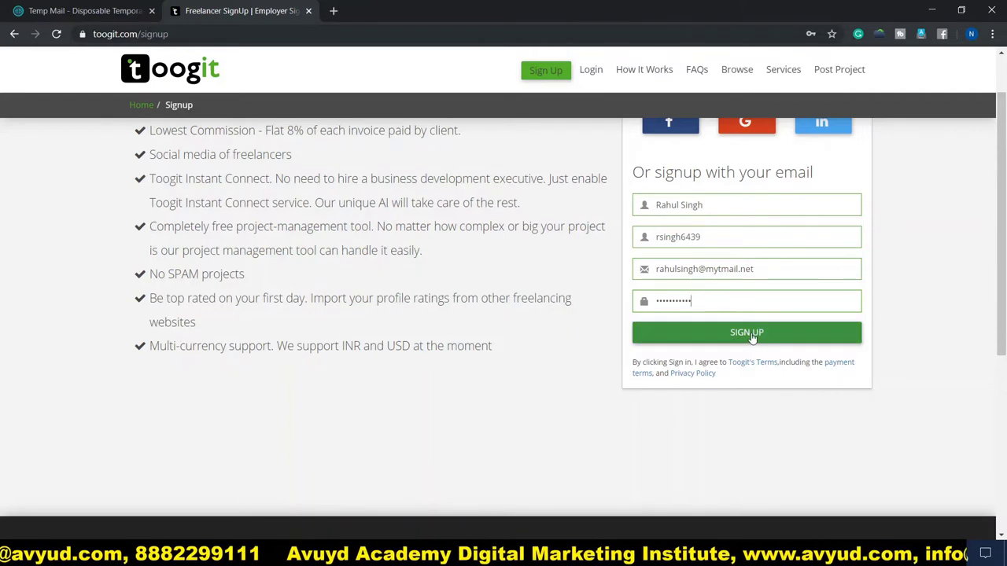
{"action": "left_click", "coordinate": [751, 338]}
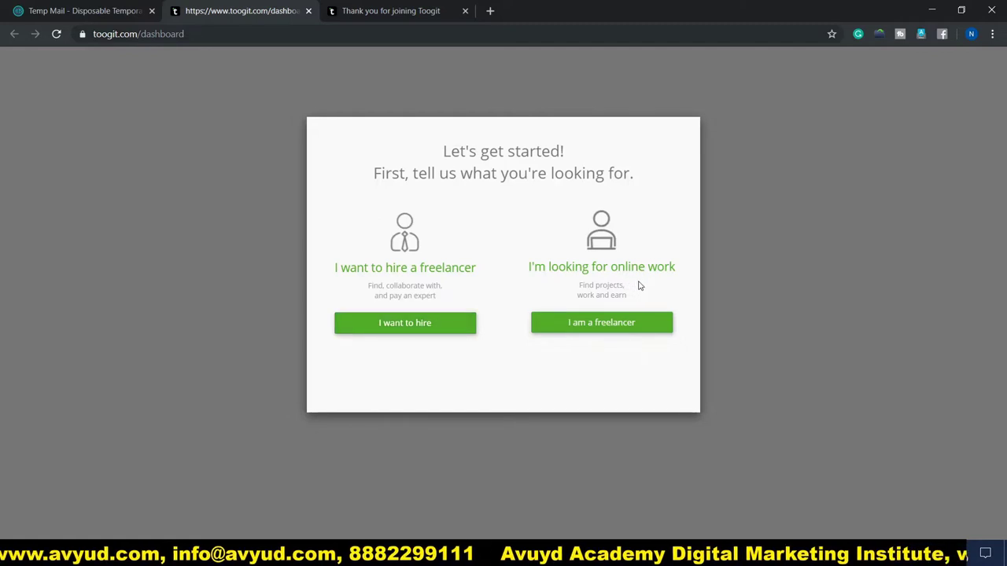
Choose 'I am a freelancer' and bring the expert skills form into view
{"action": "left_click", "coordinate": [618, 329]}
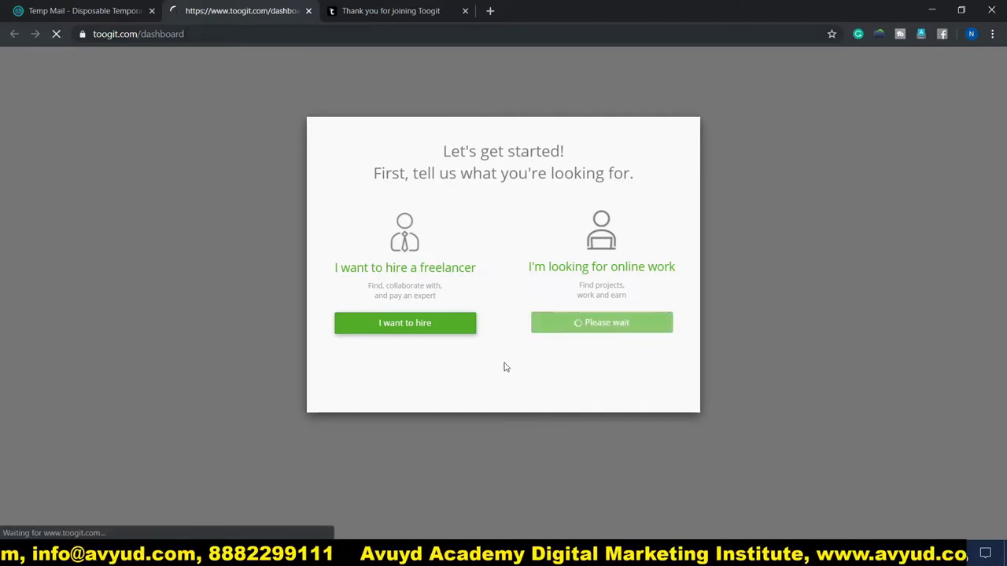
{"action": "scroll", "coordinate": [89, 270], "scroll_direction": "down", "scroll_amount": 3}
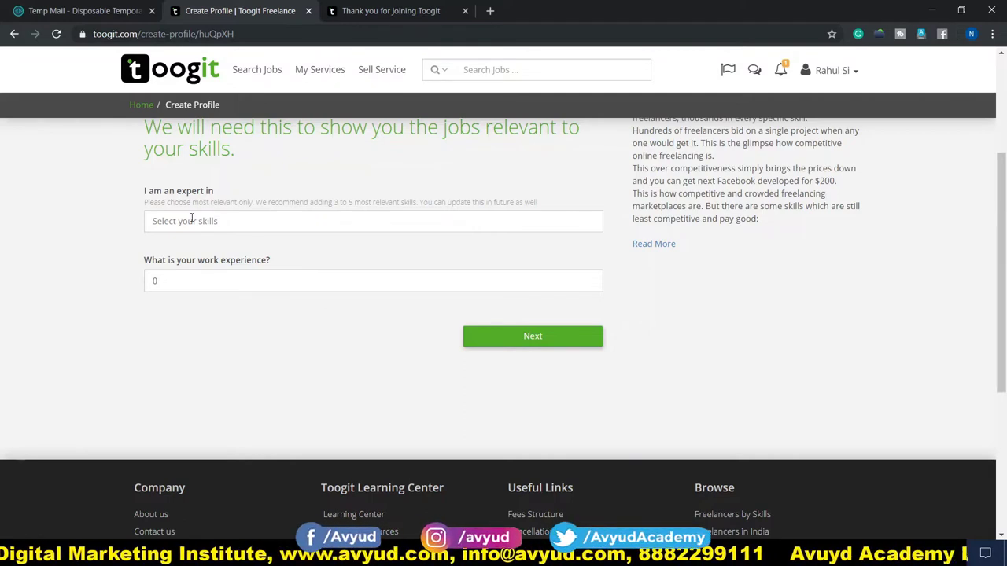
Add Sales Management, Marketing Management and Sales Consultants as expert skills
{"action": "left_click", "coordinate": [222, 229]}
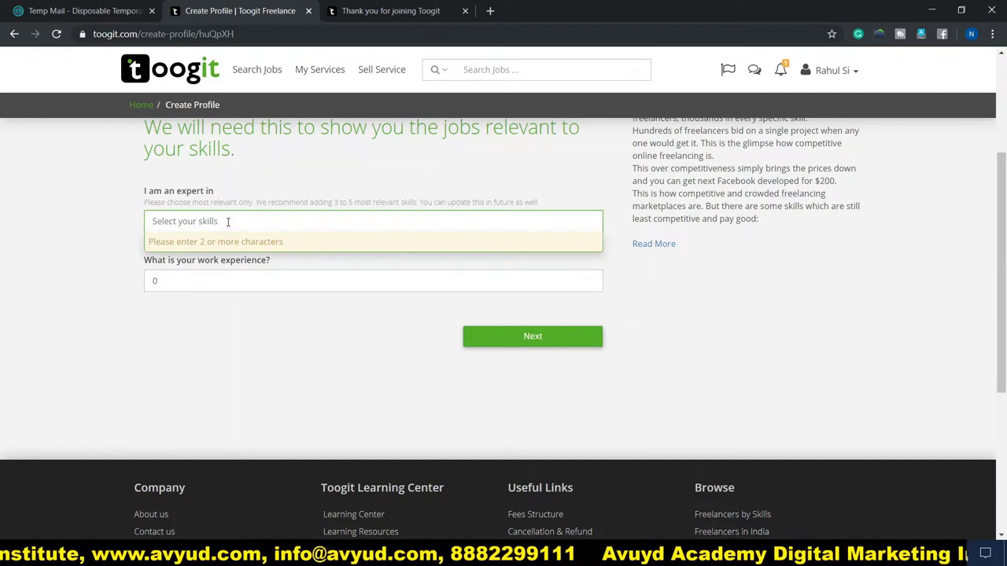
{"action": "type", "text": "Sales "}
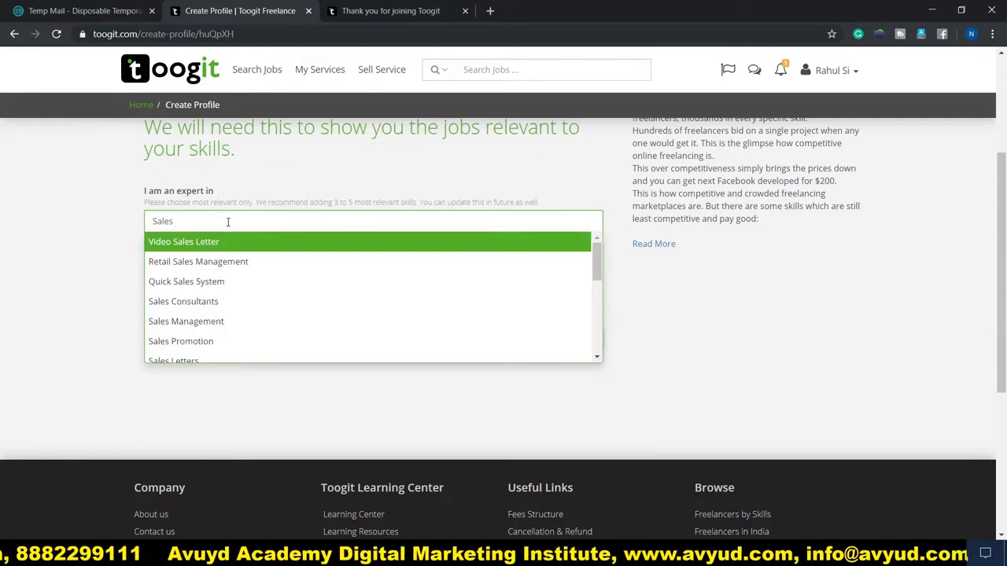
{"action": "type", "text": "Ma"}
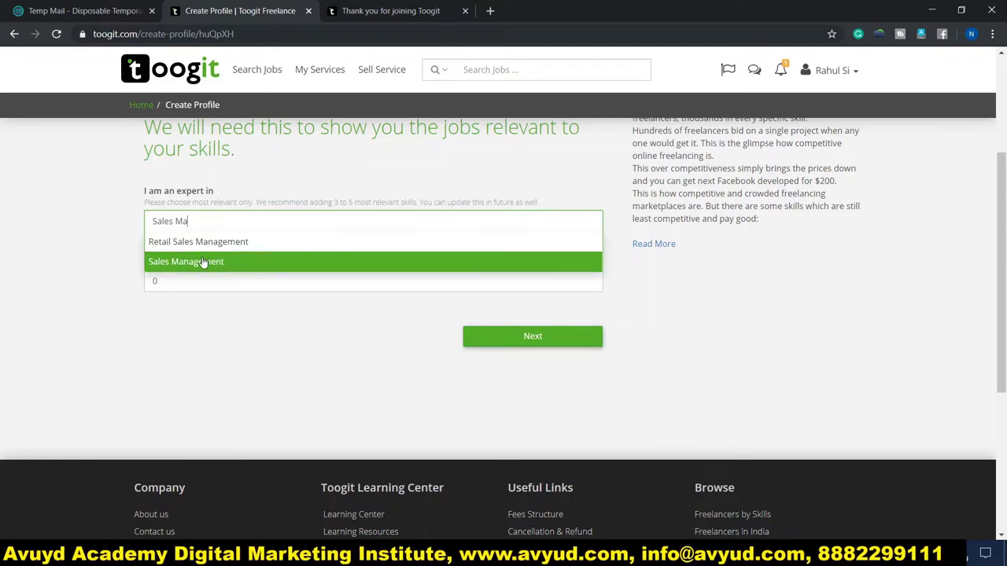
{"action": "left_click", "coordinate": [203, 263]}
{"action": "type", "text": "Marketing"}
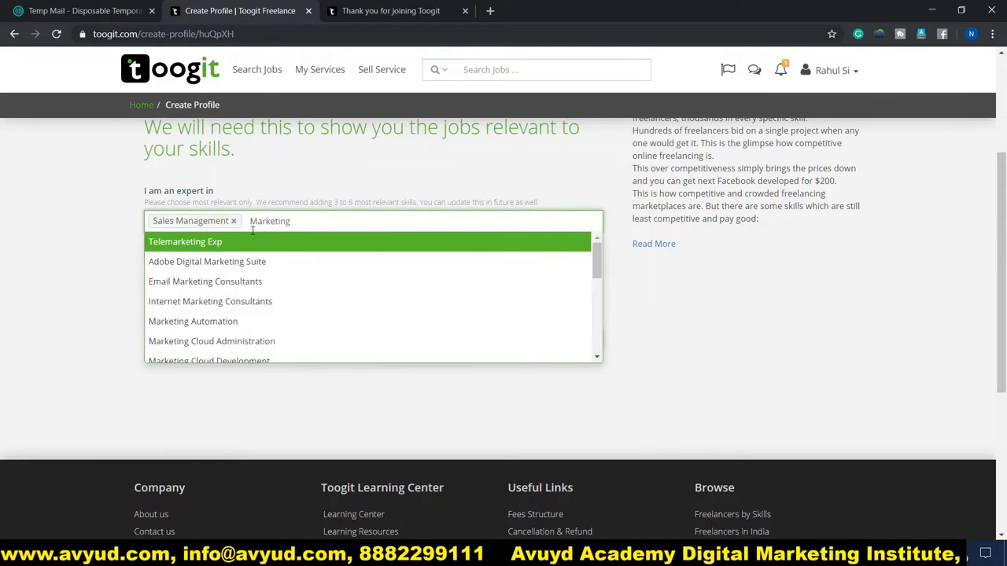
{"action": "type", "text": " mana"}
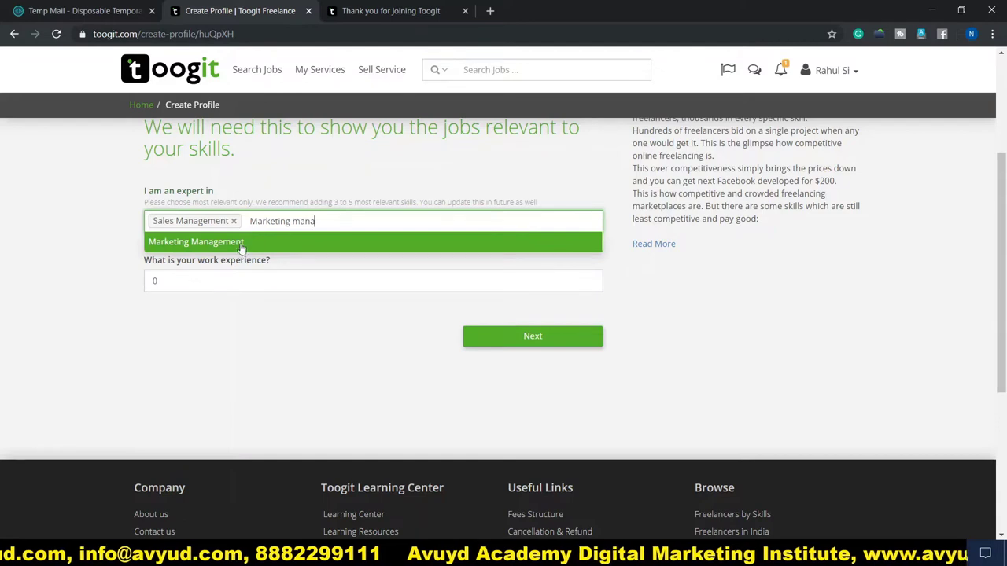
{"action": "left_click", "coordinate": [240, 243]}
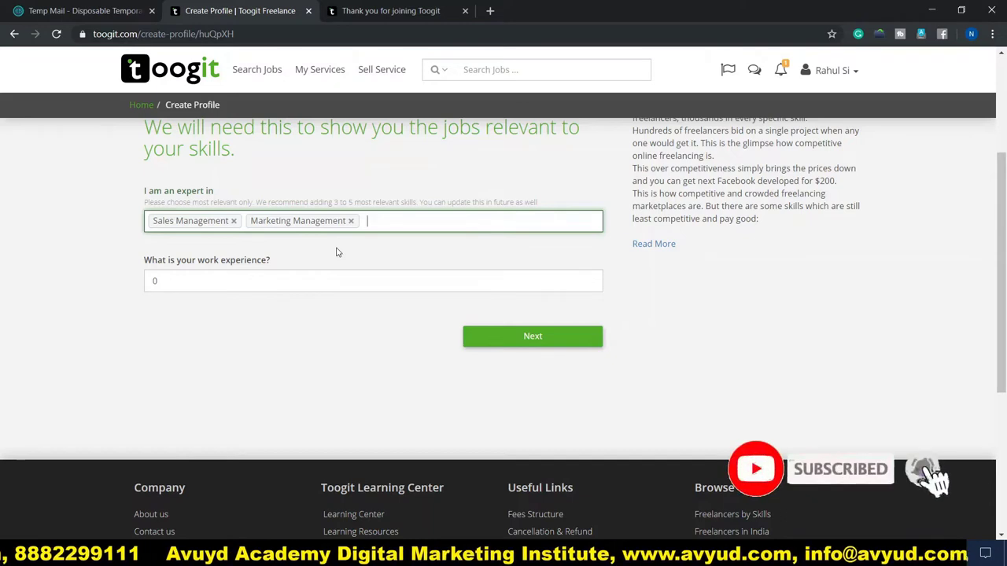
{"action": "type", "text": "sal"}
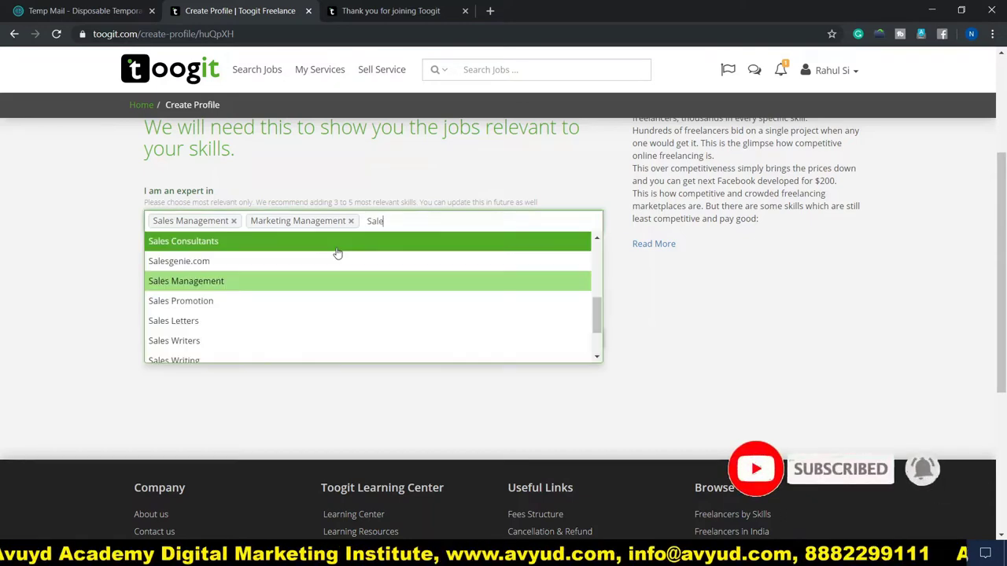
{"action": "left_click", "coordinate": [338, 247]}
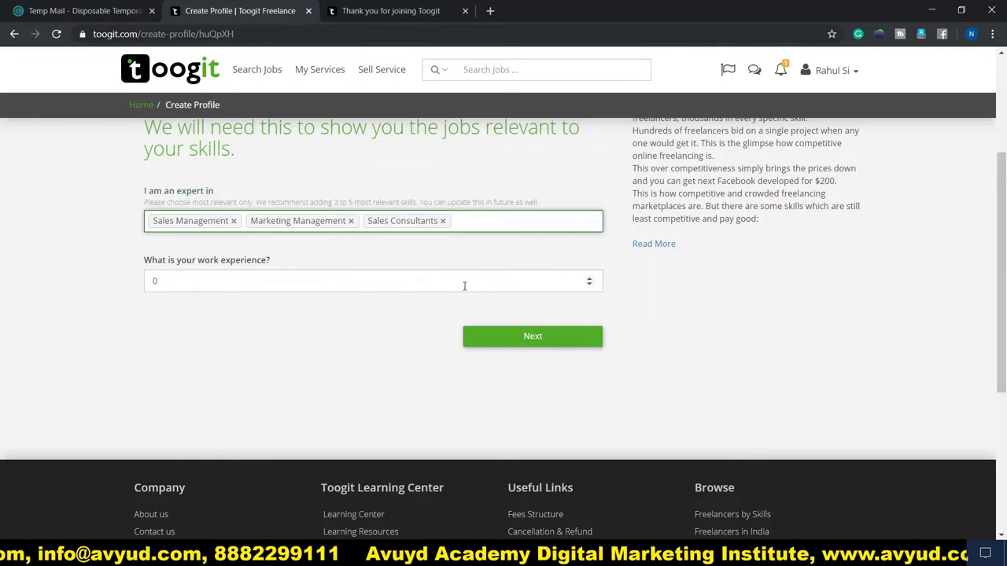
Set work experience to 7 years and submit the skills form
{"action": "left_click", "coordinate": [431, 281]}
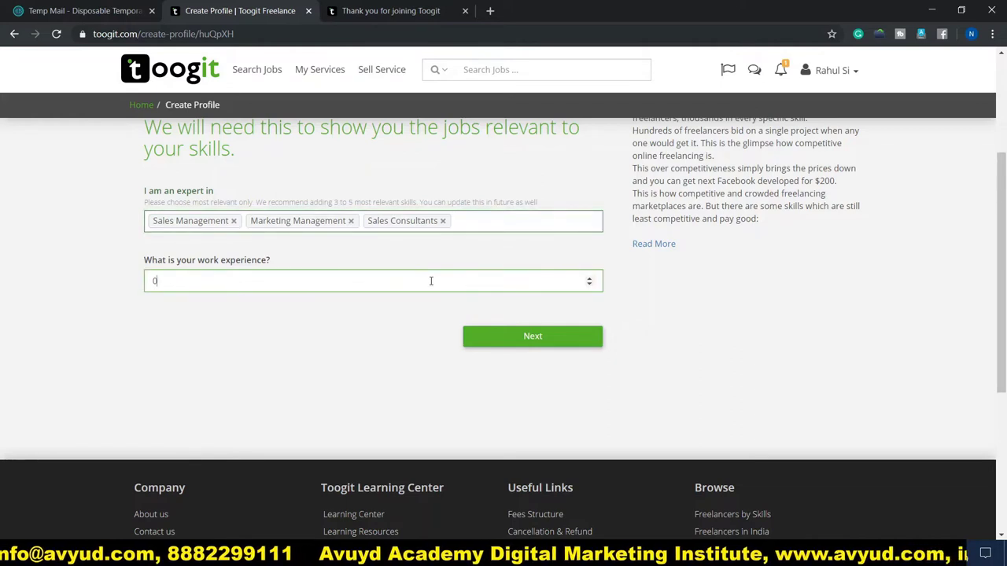
{"action": "key", "text": "BackSpace"}
{"action": "type", "text": "2"}
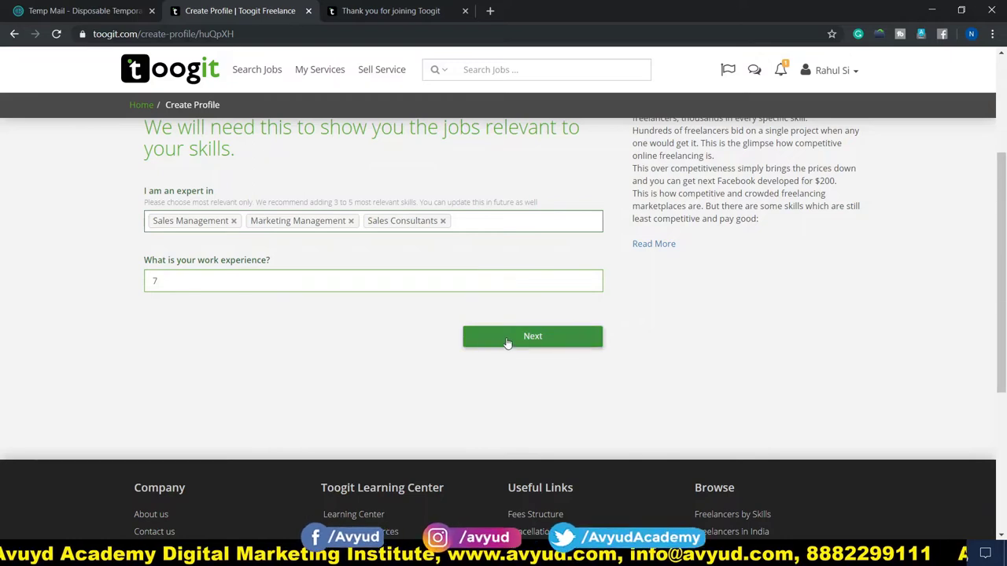
{"action": "scroll", "coordinate": [509, 349], "scroll_direction": "up", "scroll_amount": 1}
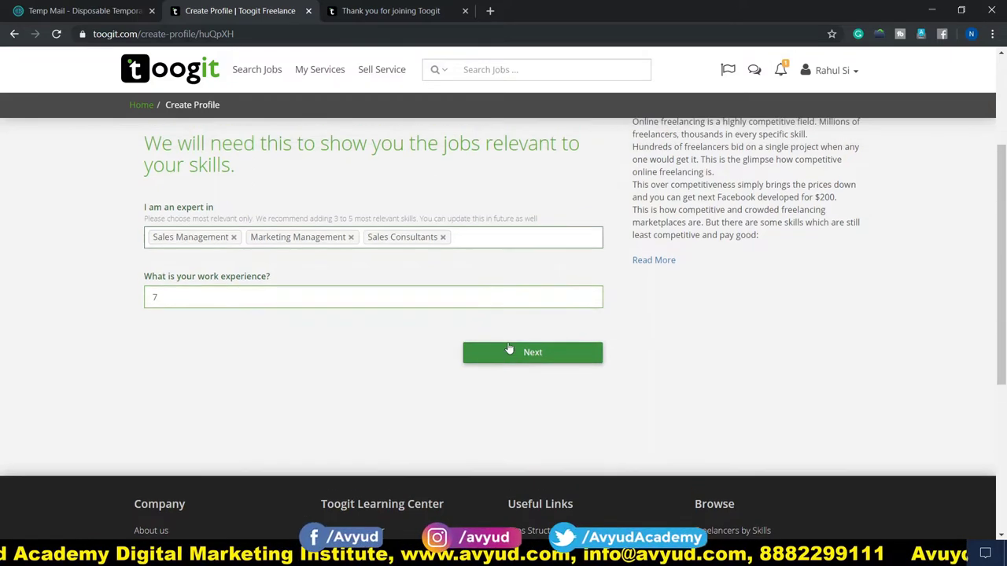
{"action": "scroll", "coordinate": [509, 349], "scroll_direction": "up", "scroll_amount": 2}
{"action": "scroll", "coordinate": [519, 362], "scroll_direction": "down", "scroll_amount": 1}
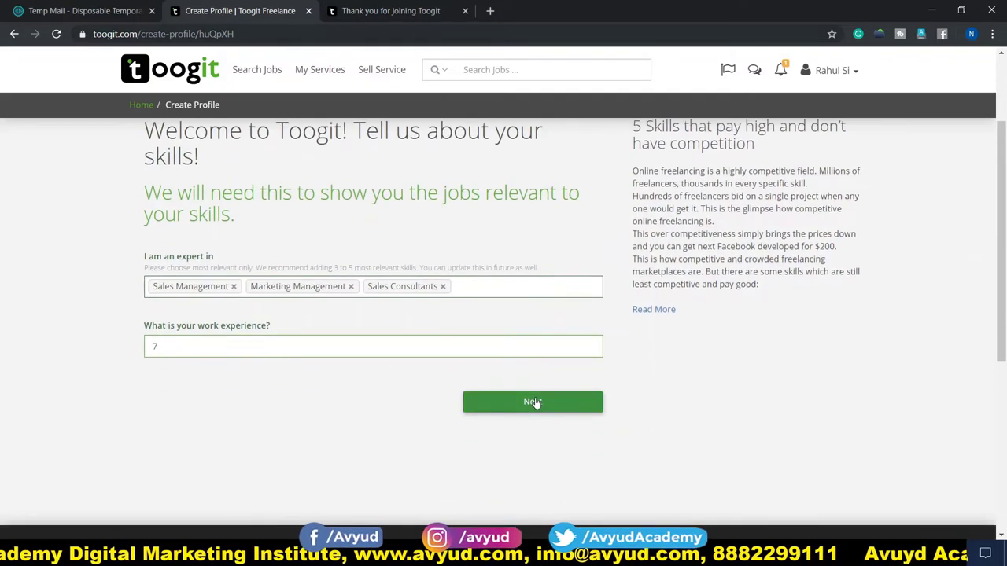
{"action": "left_click", "coordinate": [534, 403]}
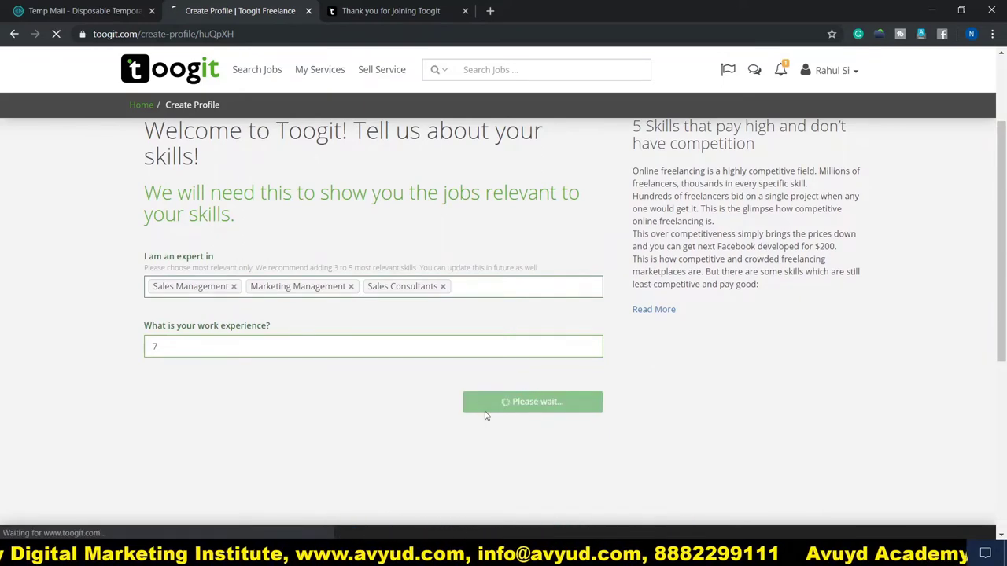
Upload 3.jpg as the profile photo on the About you page
{"action": "scroll", "coordinate": [27, 286], "scroll_direction": "down", "scroll_amount": 2}
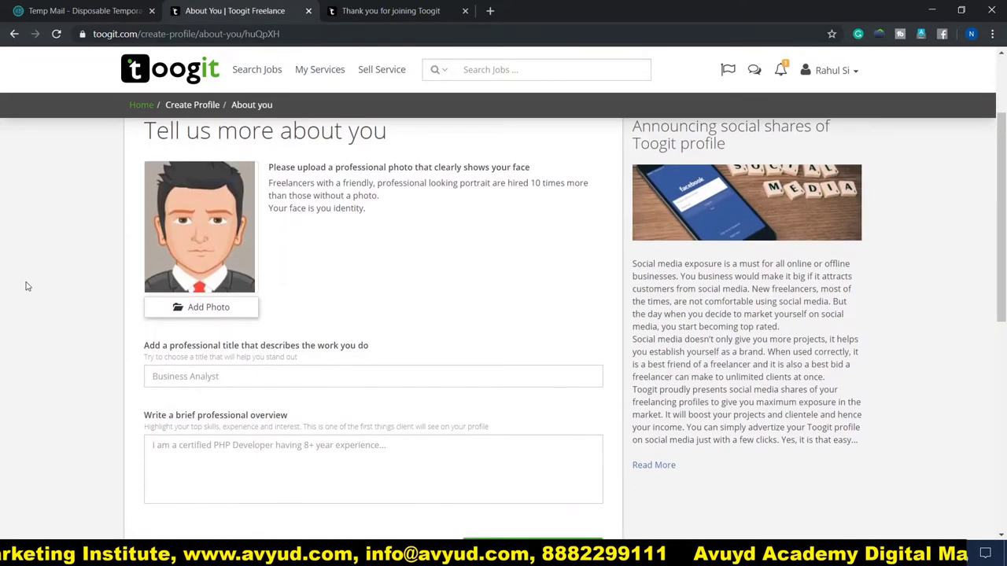
{"action": "scroll", "coordinate": [27, 286], "scroll_direction": "up", "scroll_amount": 1}
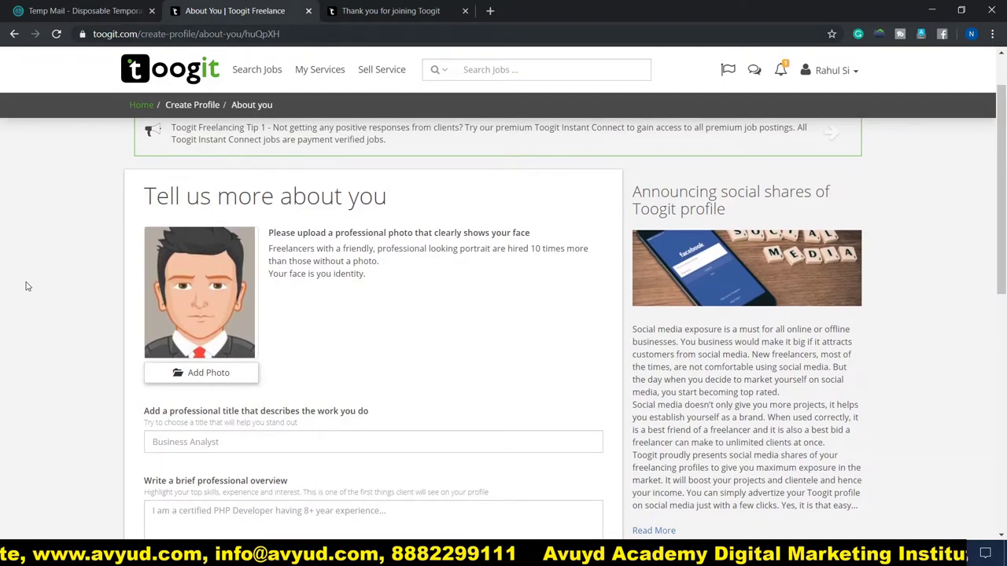
{"action": "left_click", "coordinate": [207, 375]}
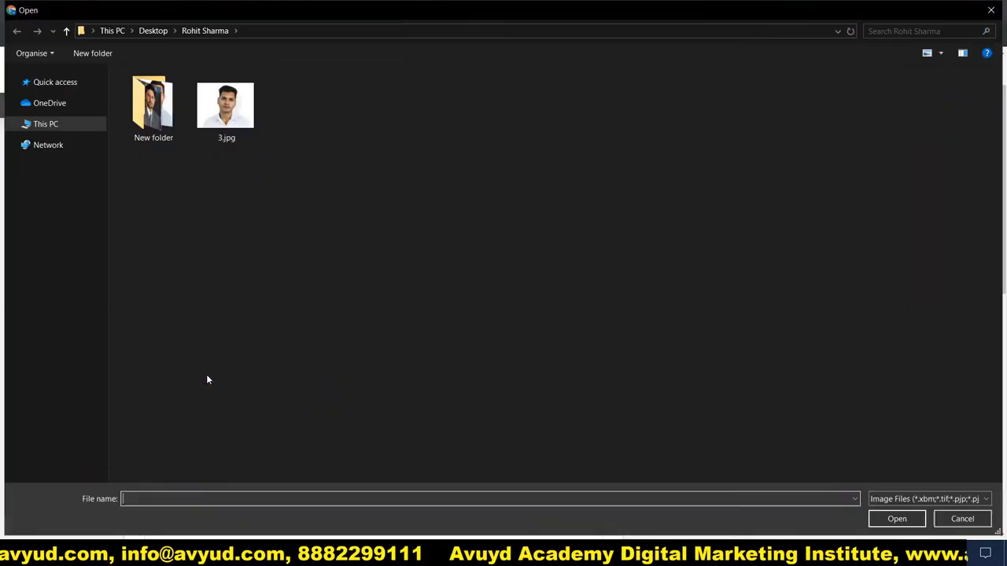
{"action": "double_click", "coordinate": [225, 104]}
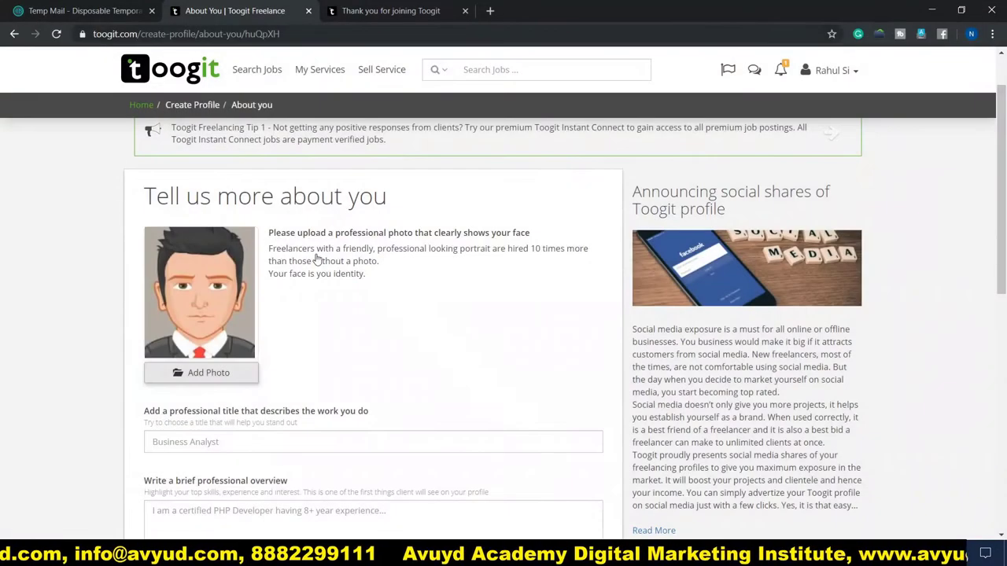
{"action": "scroll", "coordinate": [179, 323], "scroll_direction": "down", "scroll_amount": 3}
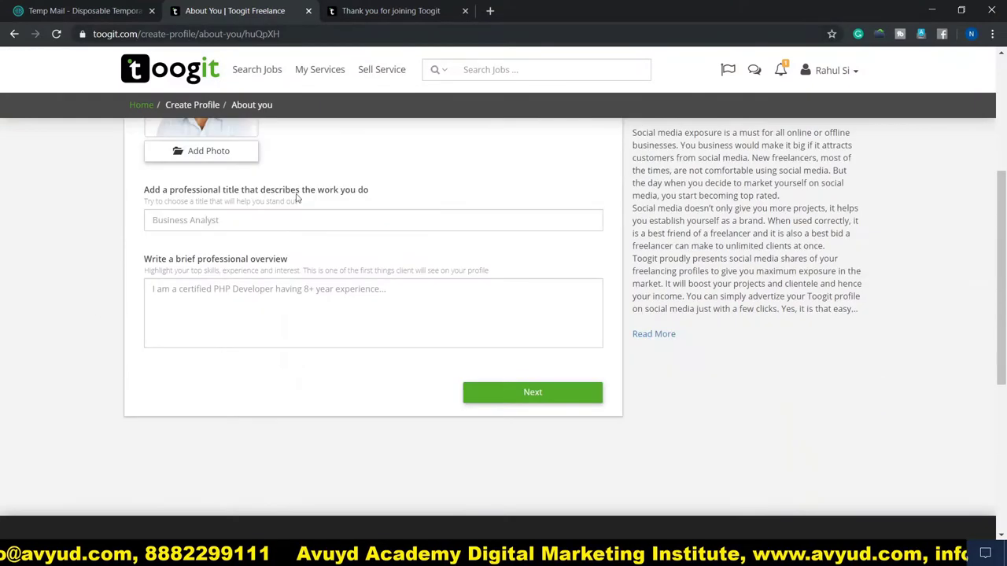
{"action": "left_click", "coordinate": [172, 222]}
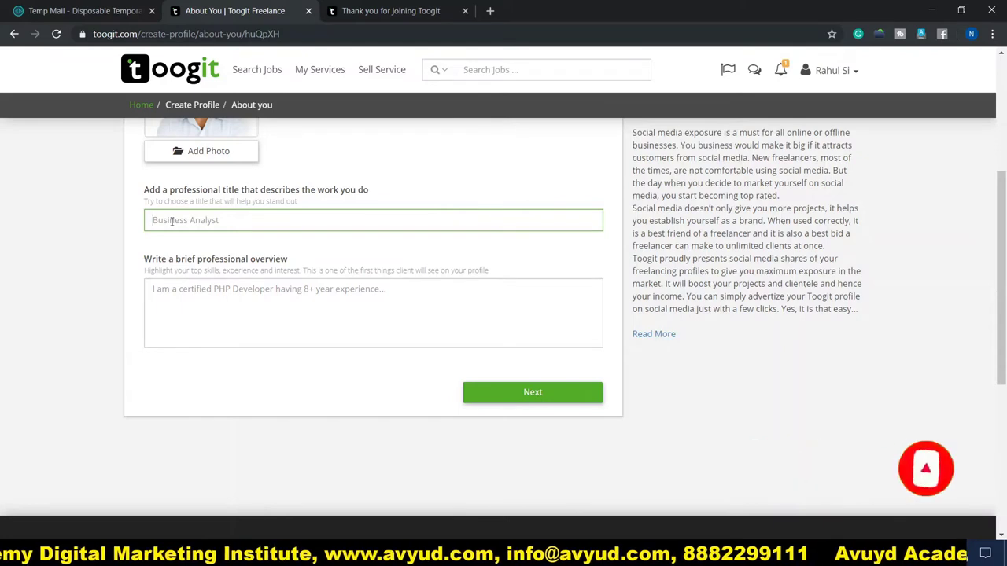
Paste 'Territory Sales Executive' as the title and a prepared sales overview, then continue
{"action": "type", "text": "Territory Sales Executive"}
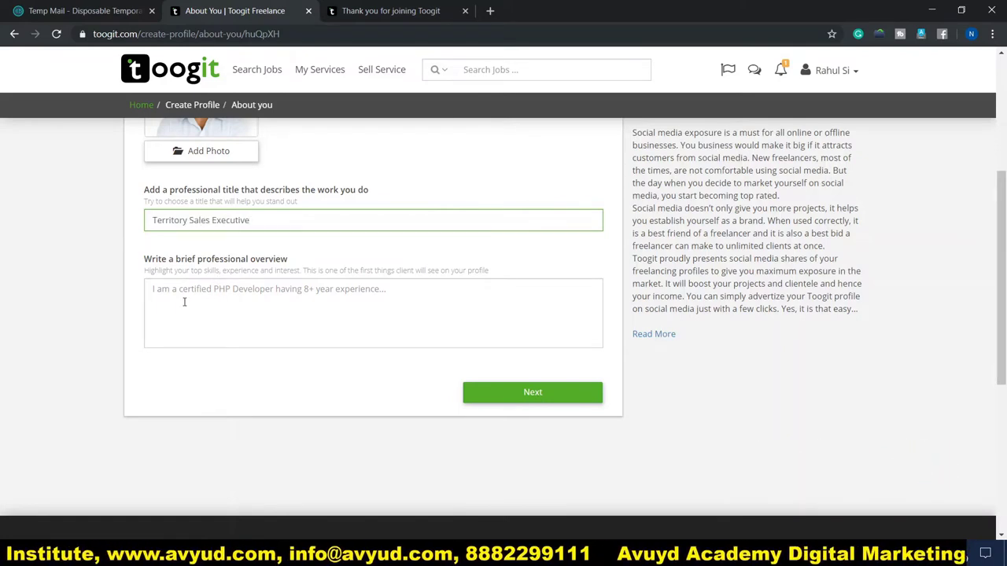
{"action": "left_click", "coordinate": [168, 294]}
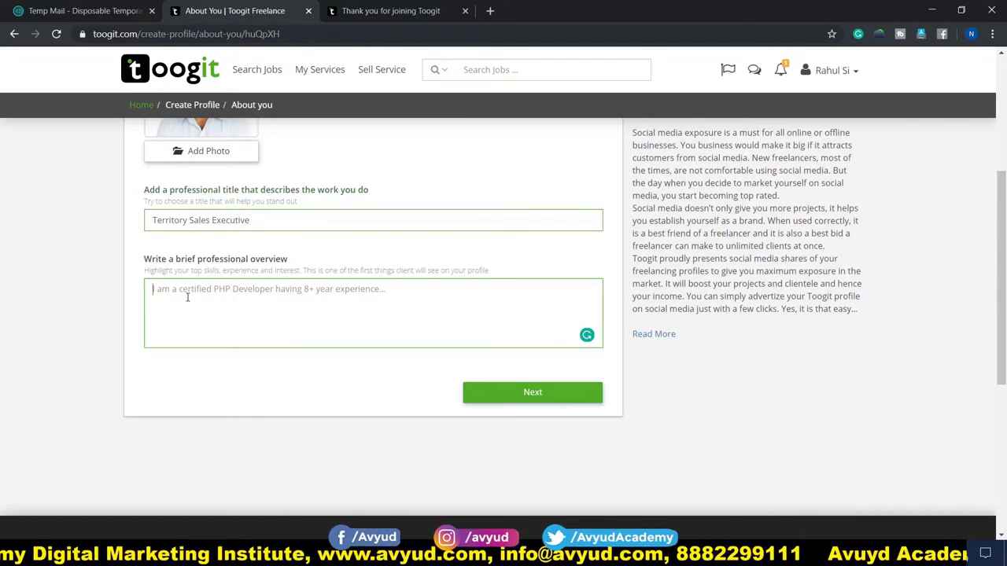
{"action": "key", "text": "ctrl+v"}
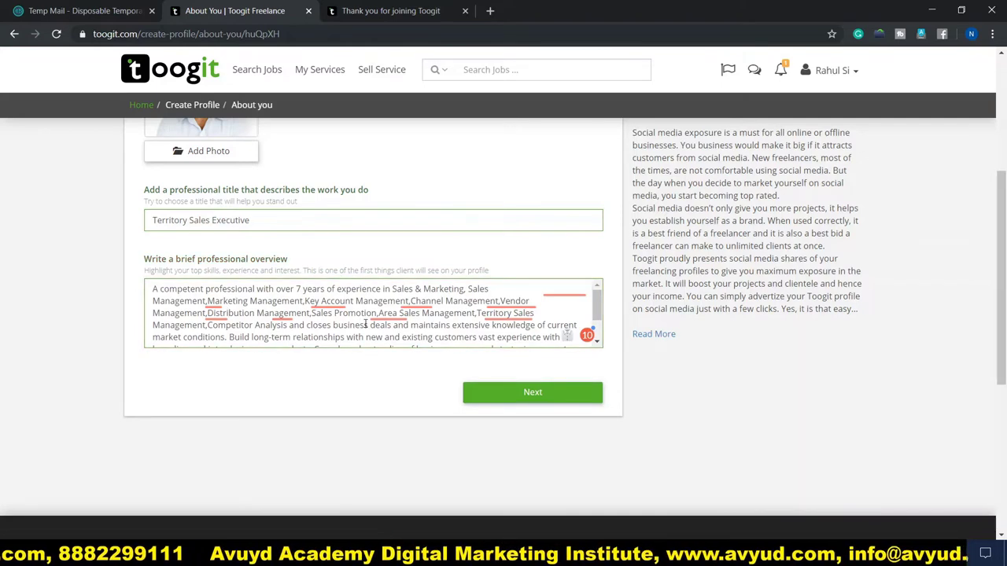
{"action": "left_click", "coordinate": [529, 391]}
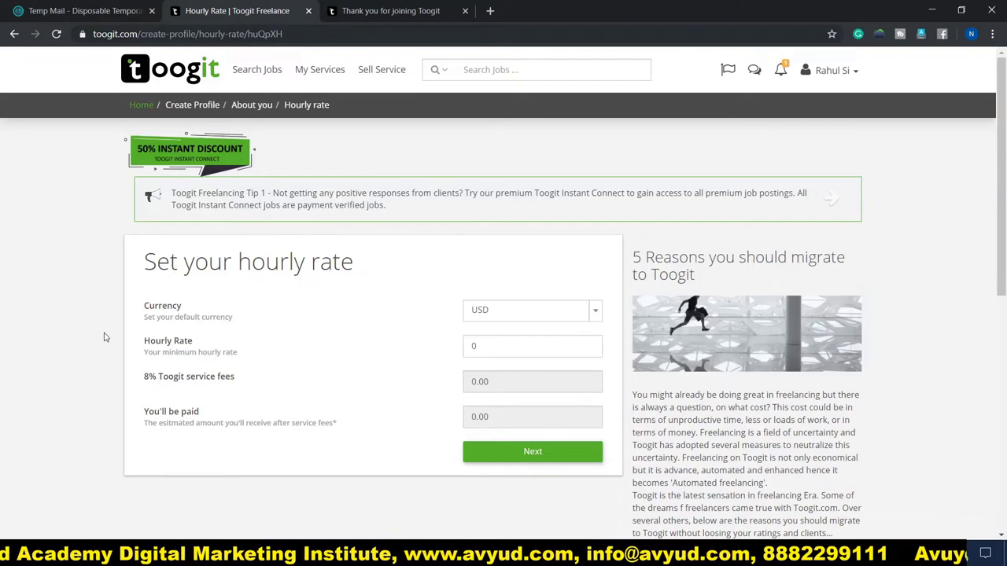
Set the currency to INR and hourly rate to 150 (138 after the 12 fee), then continue
{"action": "scroll", "coordinate": [107, 279], "scroll_direction": "down", "scroll_amount": 3}
{"action": "scroll", "coordinate": [109, 281], "scroll_direction": "up", "scroll_amount": 1}
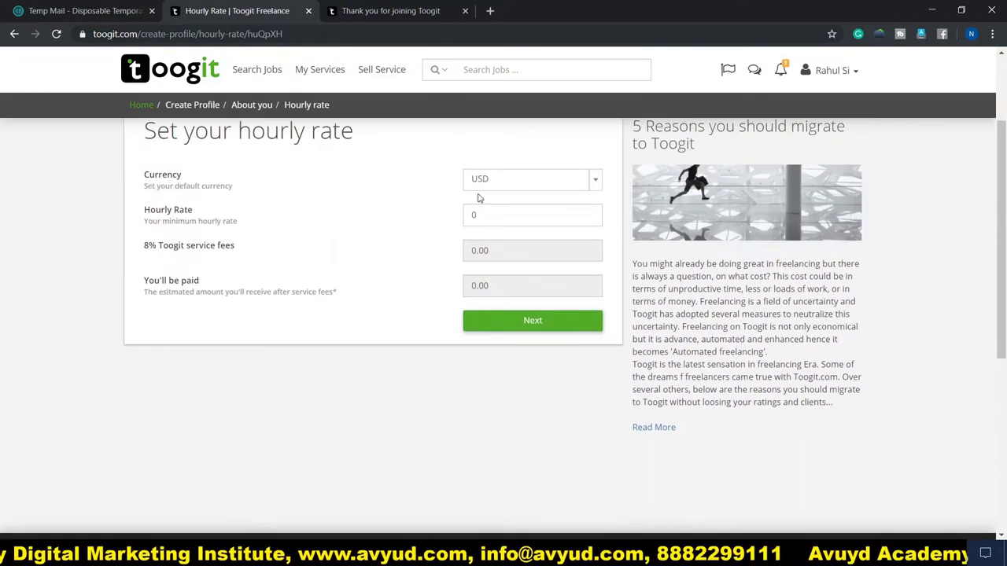
{"action": "left_click", "coordinate": [596, 183]}
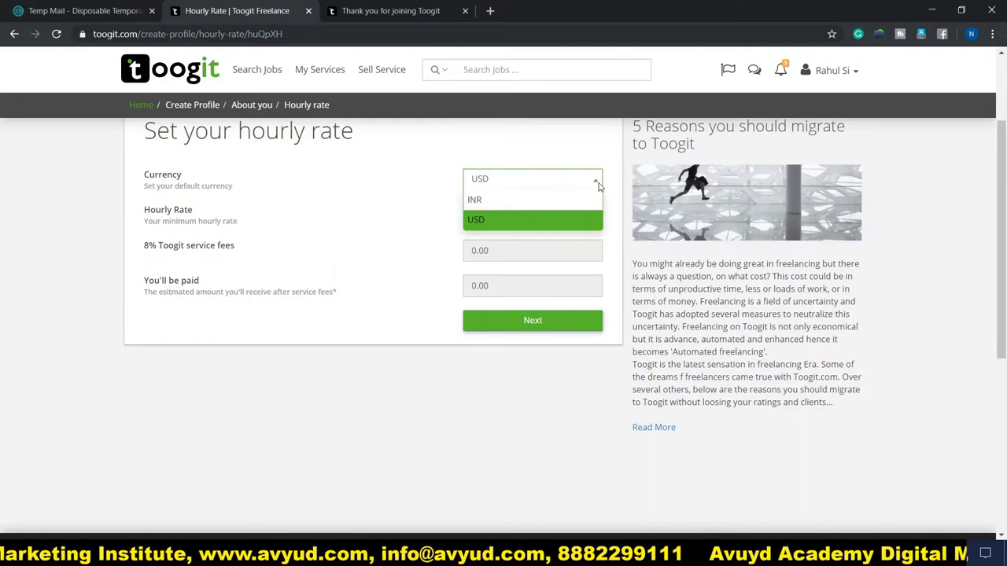
{"action": "left_click", "coordinate": [519, 201]}
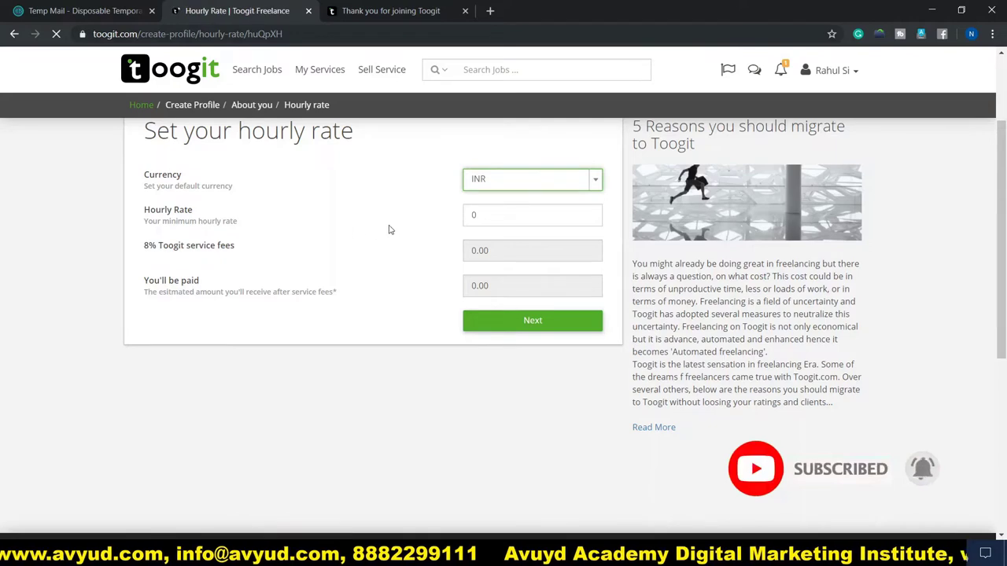
{"action": "scroll", "coordinate": [444, 300], "scroll_direction": "down", "scroll_amount": 1}
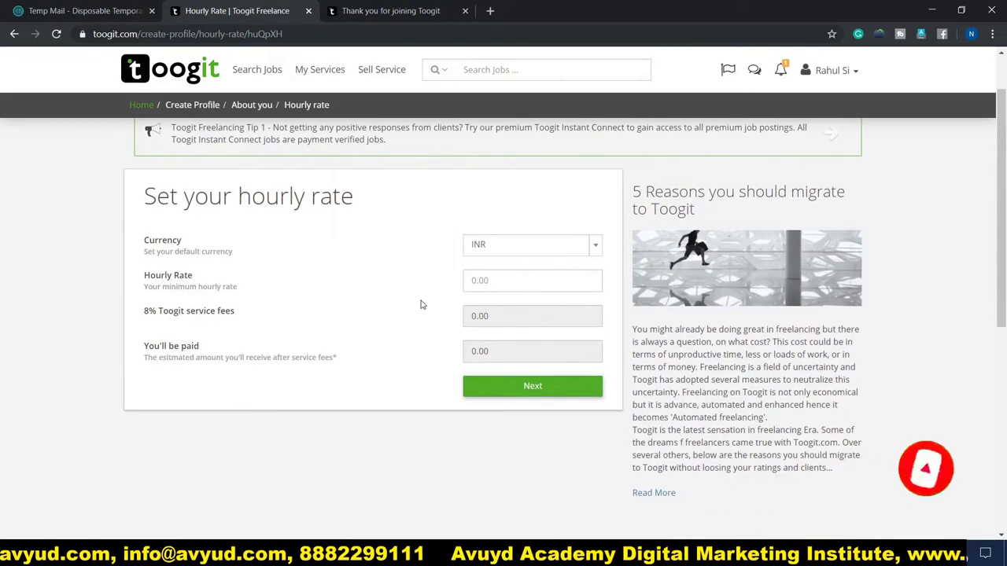
{"action": "scroll", "coordinate": [387, 302], "scroll_direction": "up", "scroll_amount": 1}
{"action": "scroll", "coordinate": [417, 298], "scroll_direction": "down", "scroll_amount": 2}
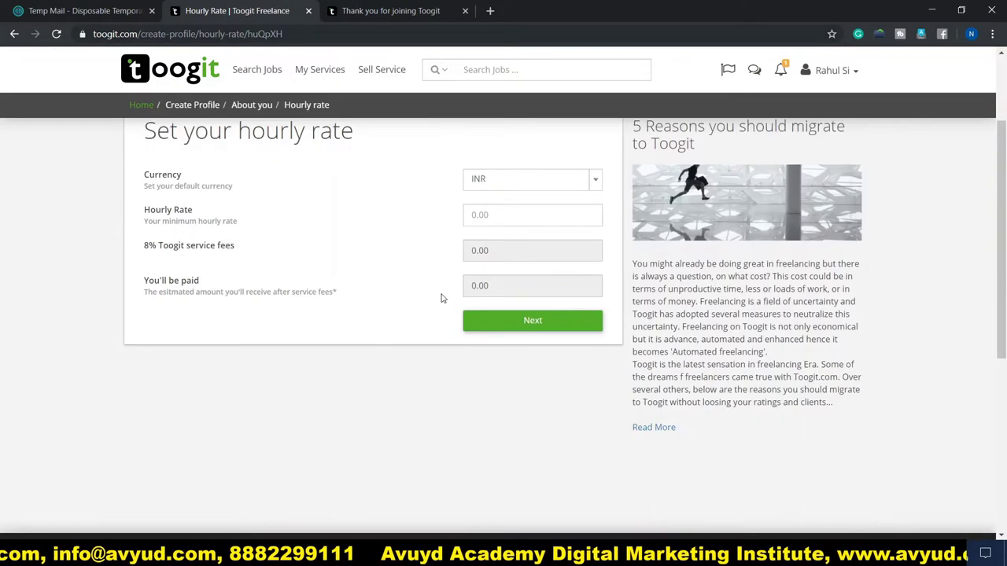
{"action": "left_click", "coordinate": [490, 213]}
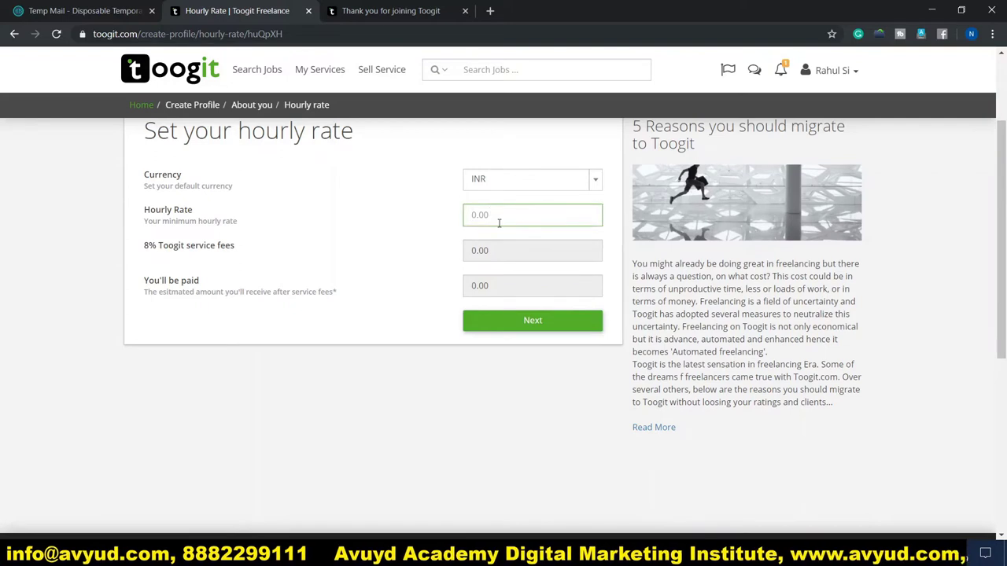
{"action": "type", "text": "150"}
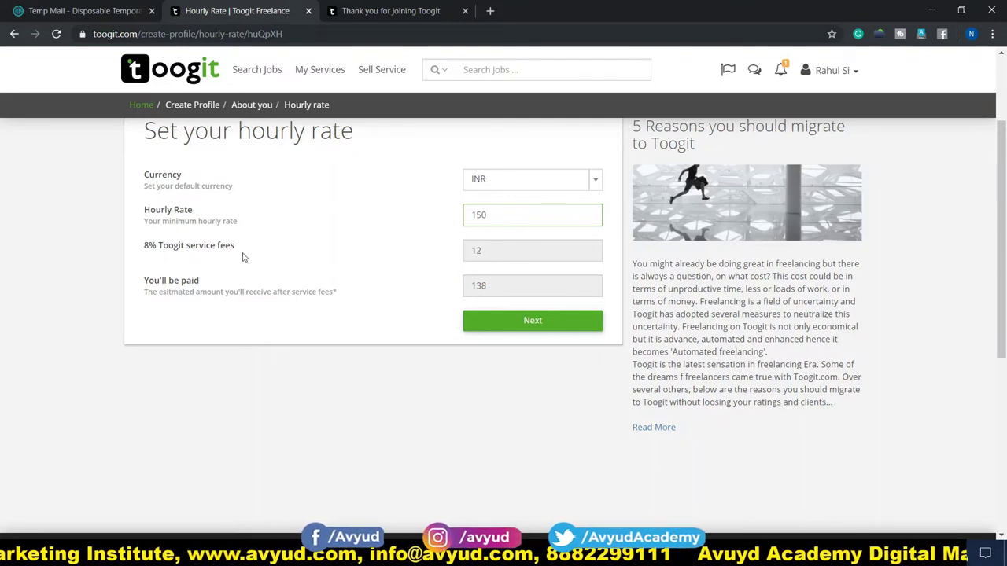
{"action": "left_click", "coordinate": [534, 322]}
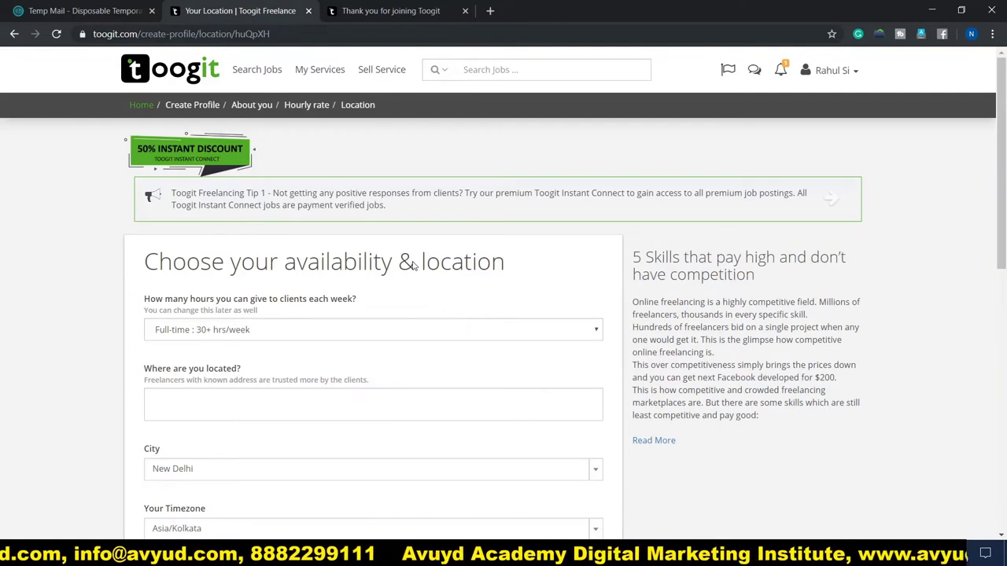
Keep availability at Full-time : 30+ hrs/week
{"action": "scroll", "coordinate": [189, 379], "scroll_direction": "down", "scroll_amount": 2}
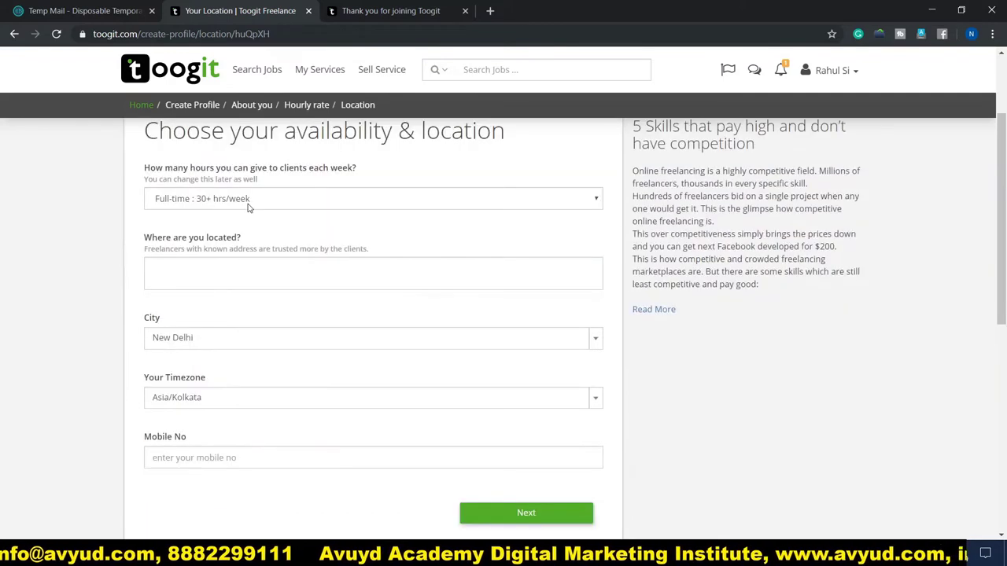
{"action": "scroll", "coordinate": [193, 230], "scroll_direction": "up", "scroll_amount": 1}
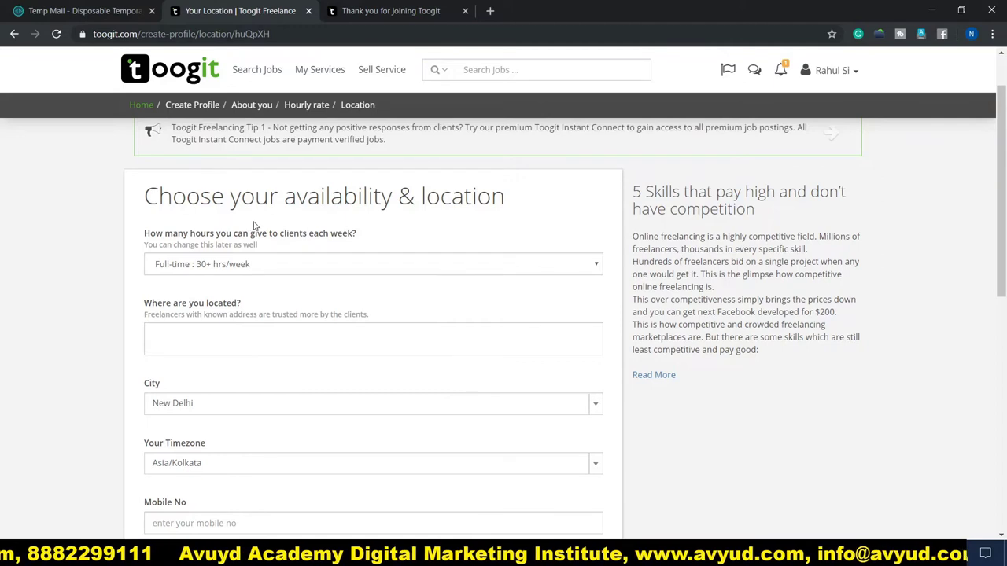
{"action": "scroll", "coordinate": [180, 224], "scroll_direction": "down", "scroll_amount": 1}
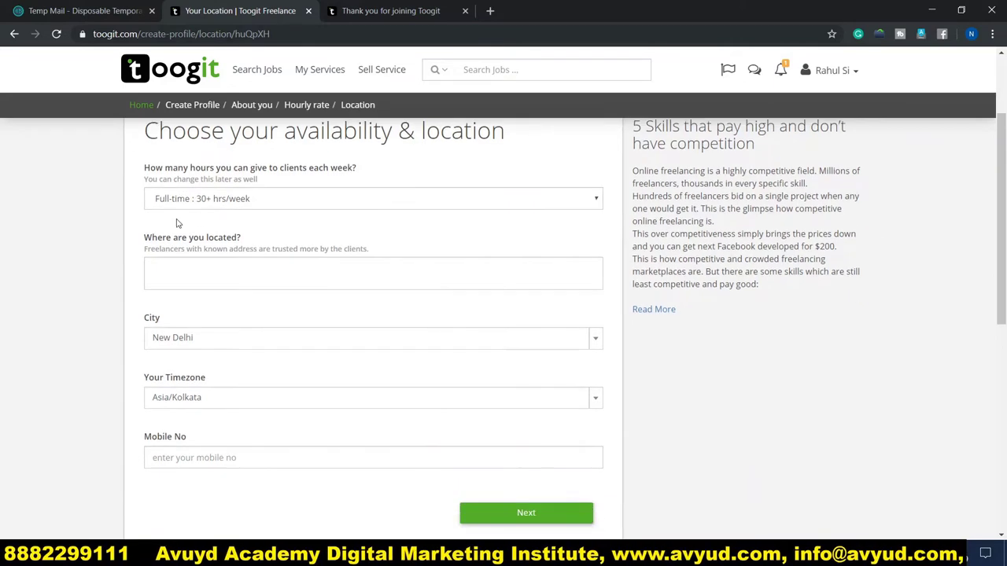
{"action": "left_click", "coordinate": [282, 203]}
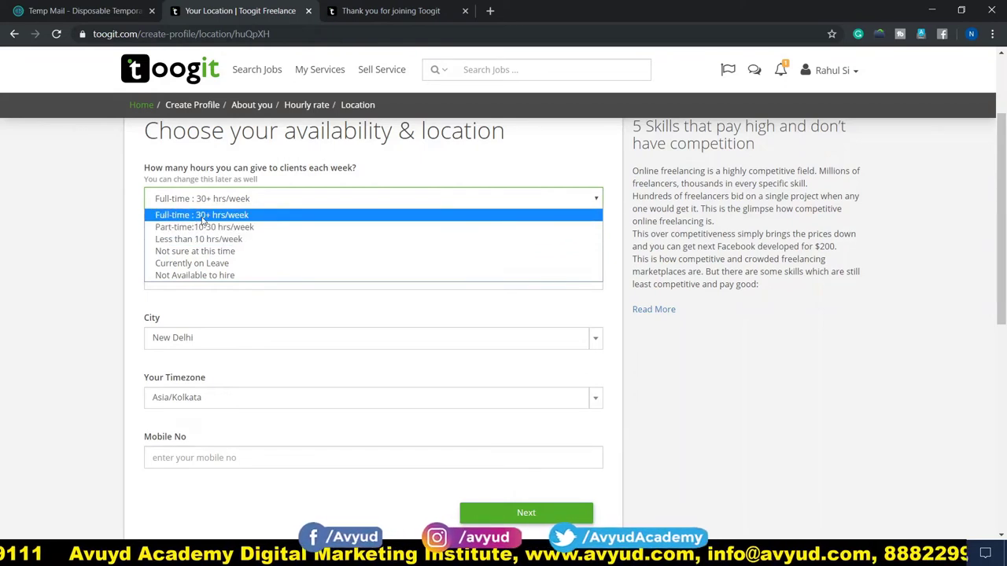
{"action": "left_click", "coordinate": [203, 216]}
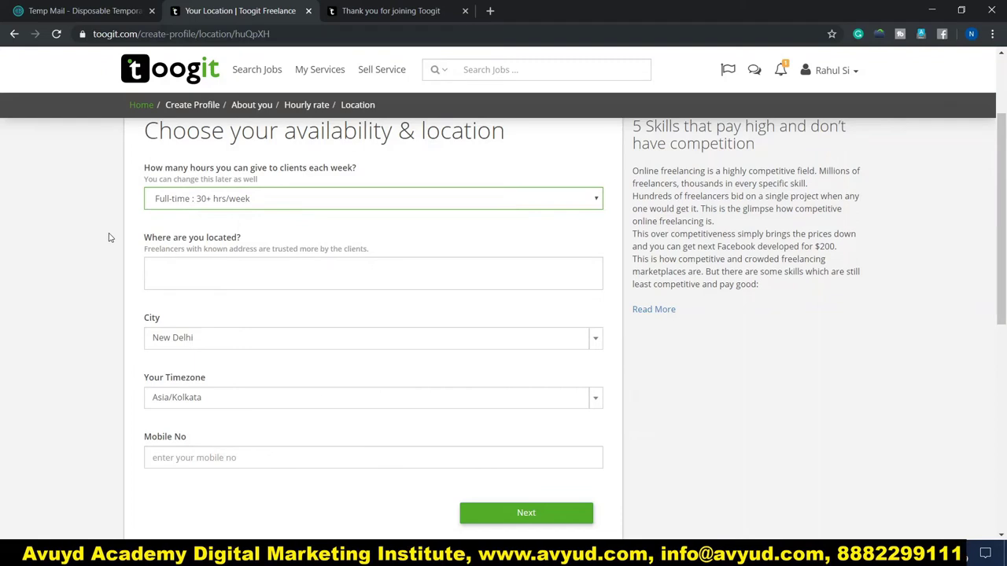
Fill the address, mobile number and New Delhi city from the saved autofill and submit
{"action": "scroll", "coordinate": [108, 236], "scroll_direction": "down", "scroll_amount": 1}
{"action": "left_click", "coordinate": [202, 211]}
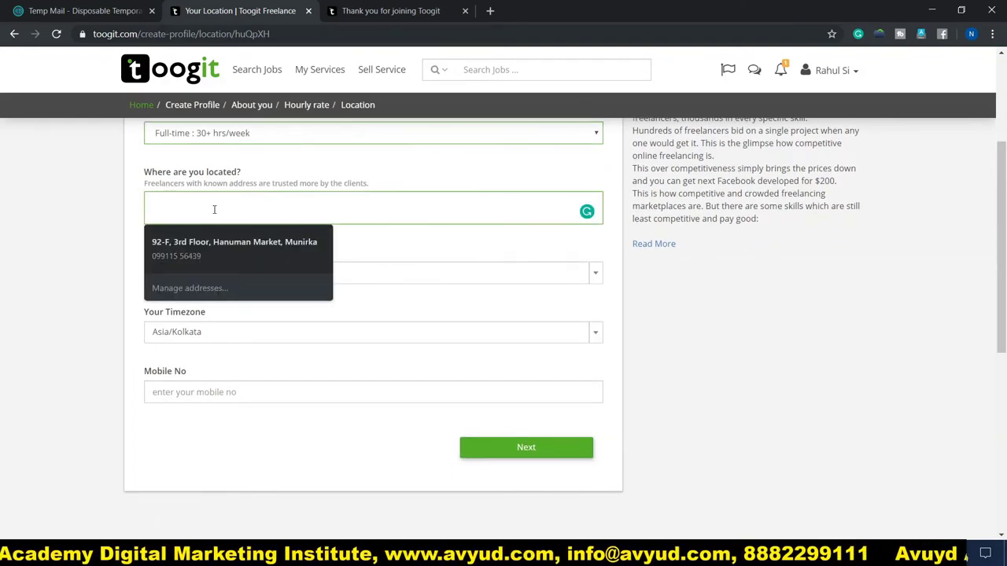
{"action": "left_click", "coordinate": [217, 240]}
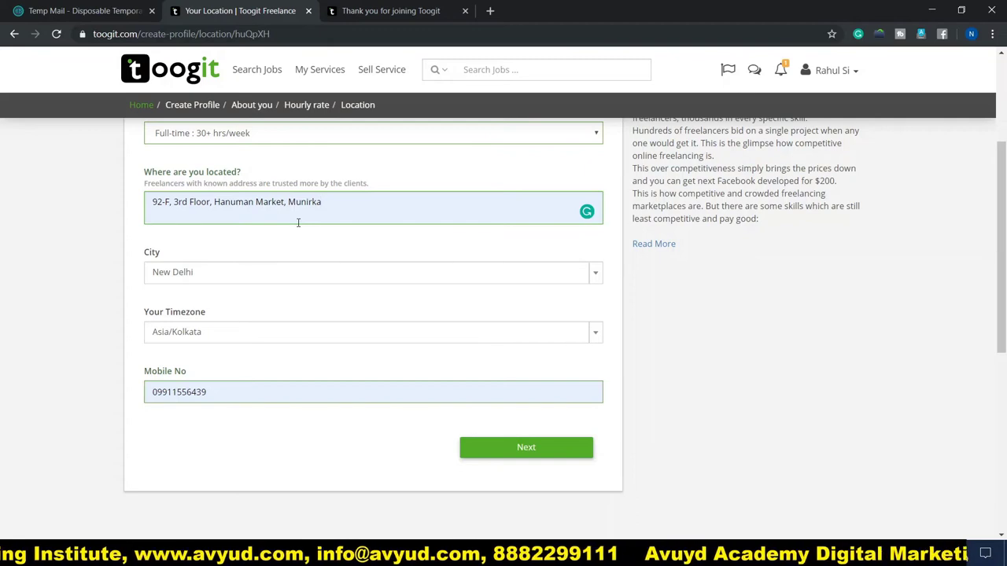
{"action": "scroll", "coordinate": [51, 229], "scroll_direction": "down", "scroll_amount": 2}
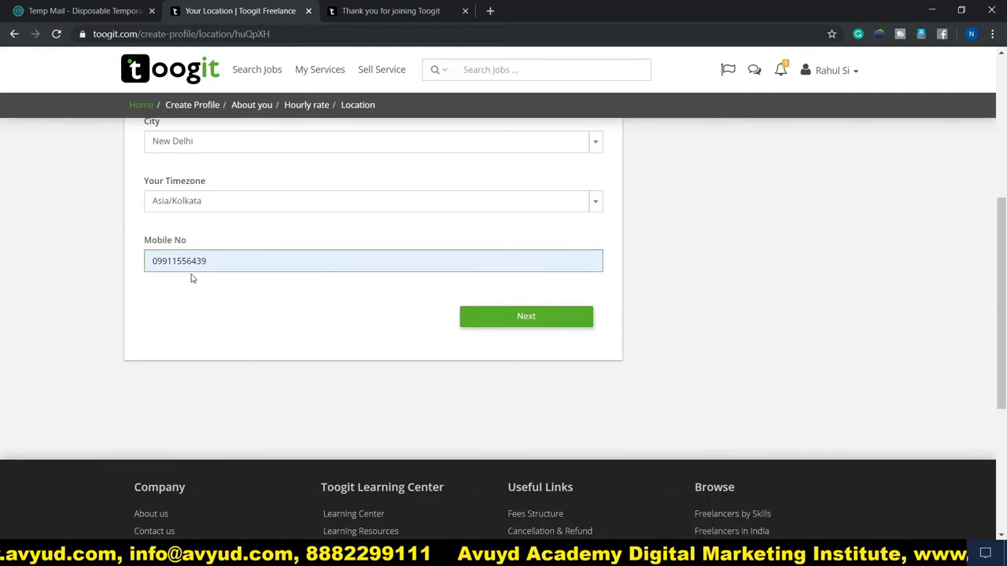
{"action": "scroll", "coordinate": [312, 315], "scroll_direction": "up", "scroll_amount": 2}
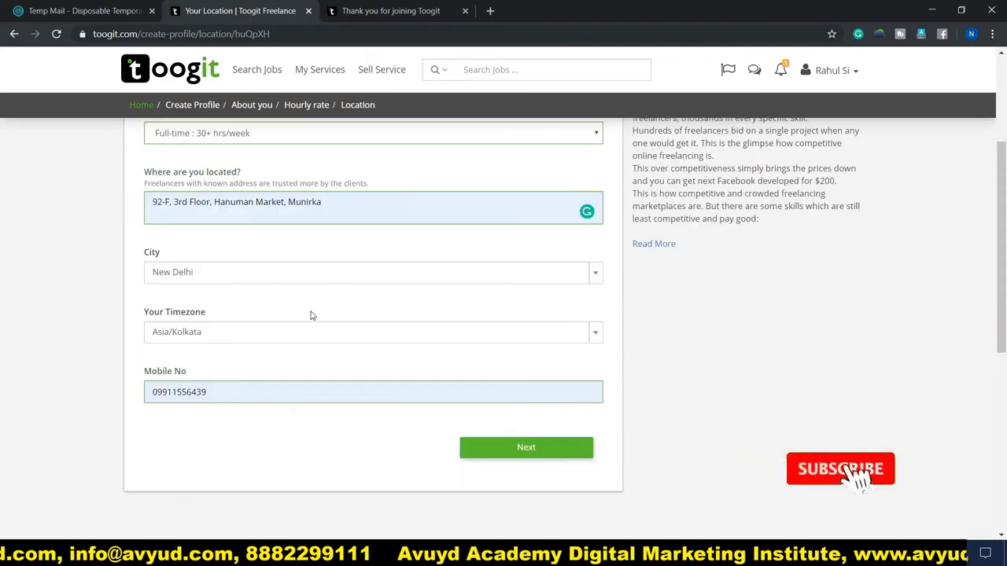
{"action": "scroll", "coordinate": [310, 316], "scroll_direction": "down", "scroll_amount": 1}
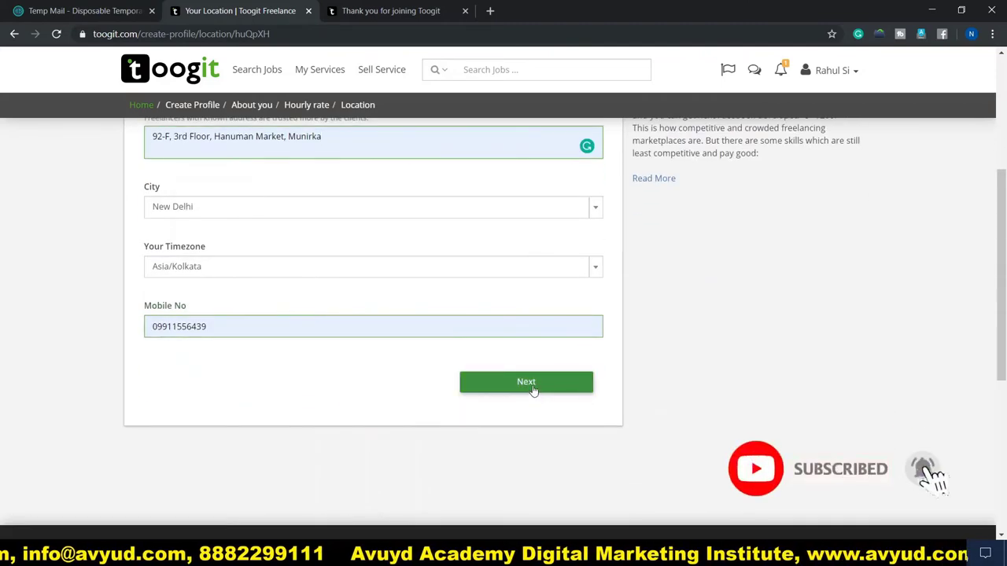
{"action": "left_click", "coordinate": [495, 384]}
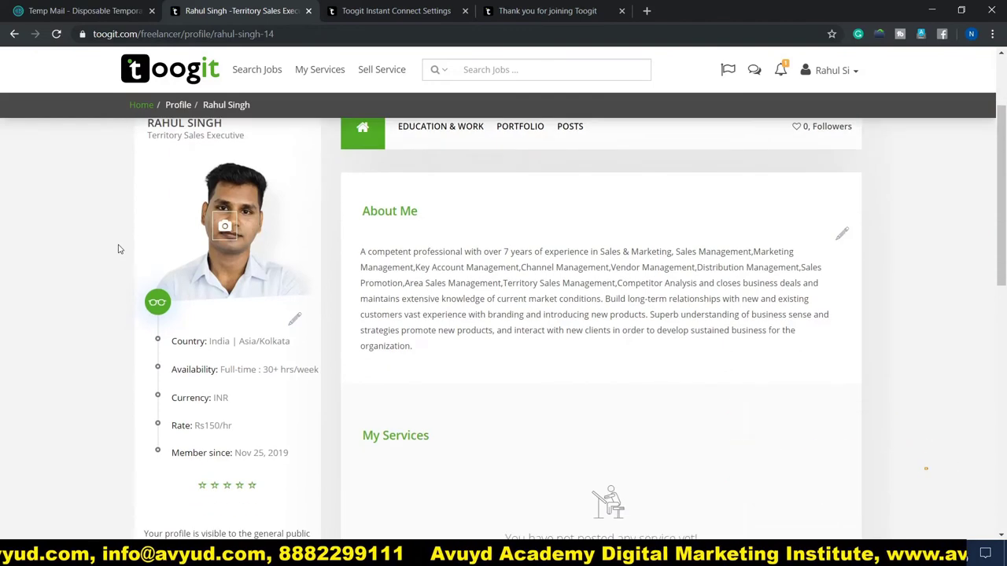
Scroll down the finished profile to review the Rs150/hr rate and three skills, then back up
{"action": "scroll", "coordinate": [122, 247], "scroll_direction": "down", "scroll_amount": 2}
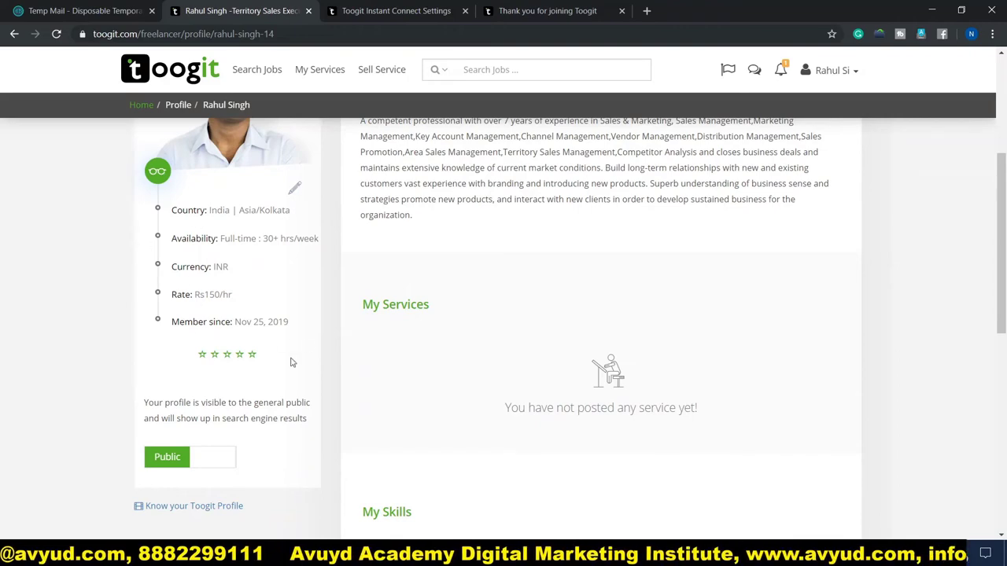
{"action": "scroll", "coordinate": [314, 370], "scroll_direction": "down", "scroll_amount": 2}
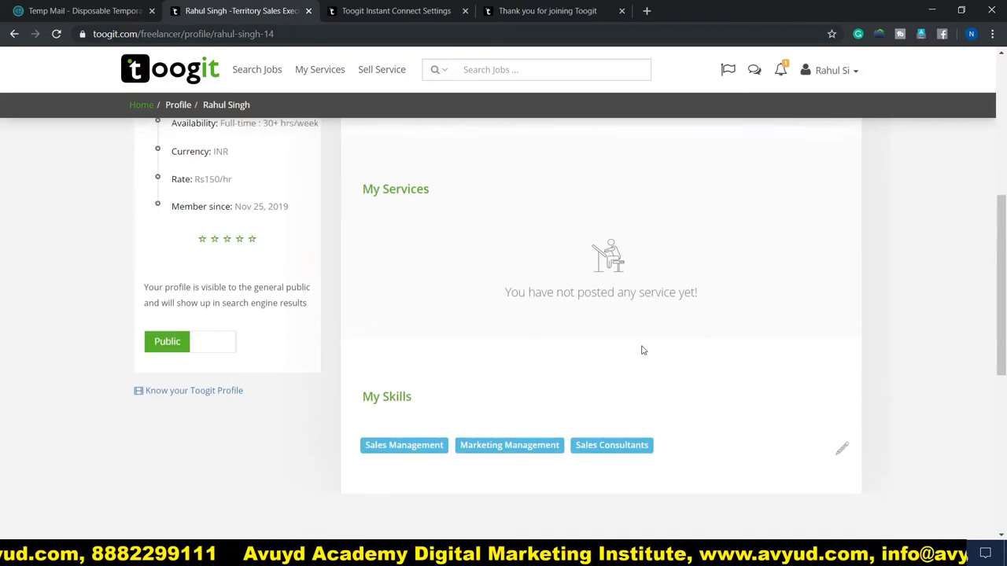
{"action": "scroll", "coordinate": [644, 348], "scroll_direction": "up", "scroll_amount": 5}
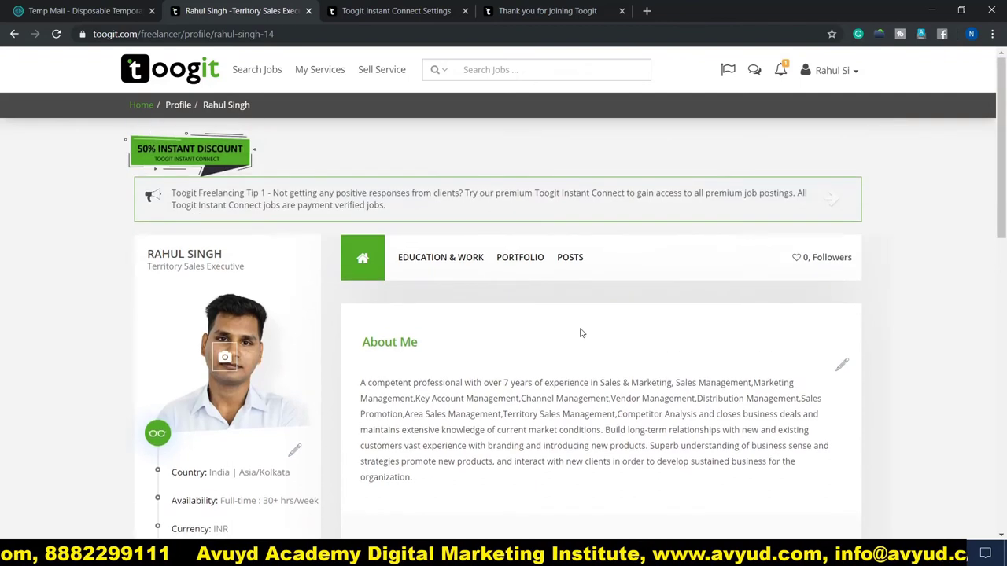